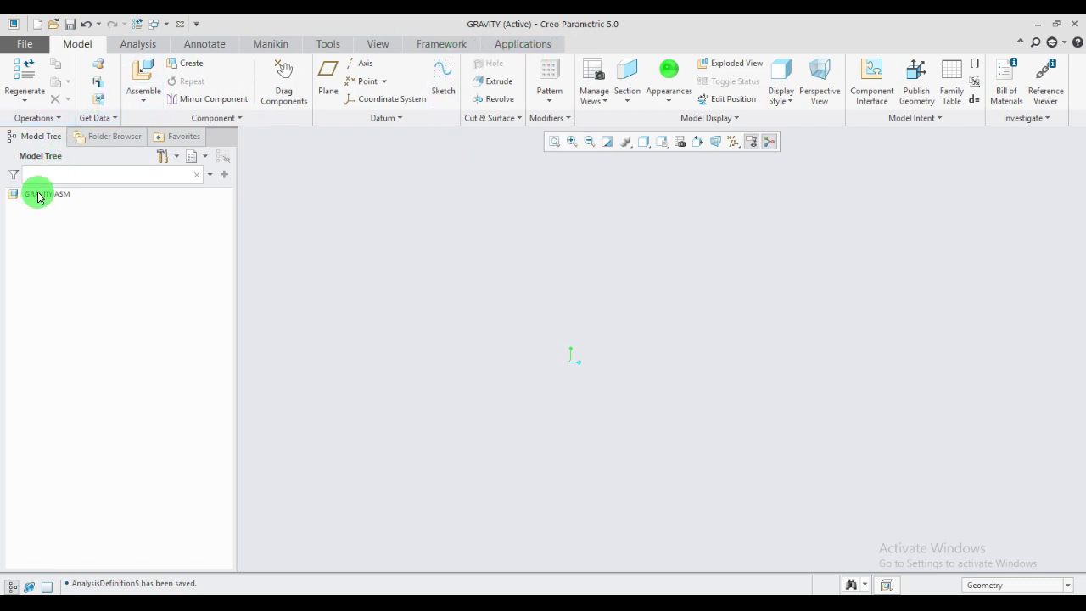
- Assemble base.prt into the empty assembly with a Default constraint
left_click(143, 78)
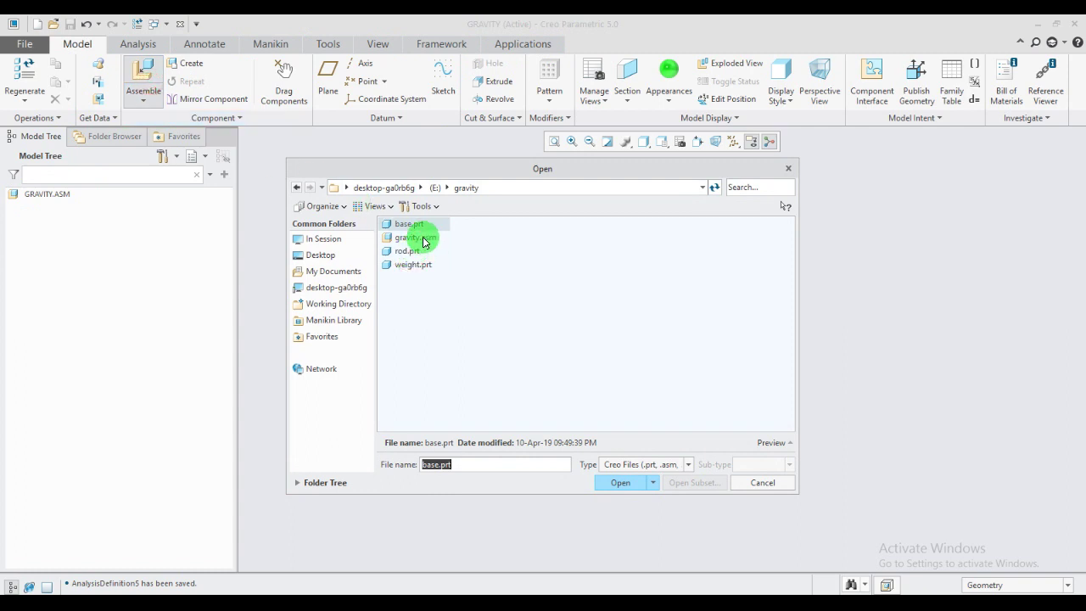
left_click(620, 483)
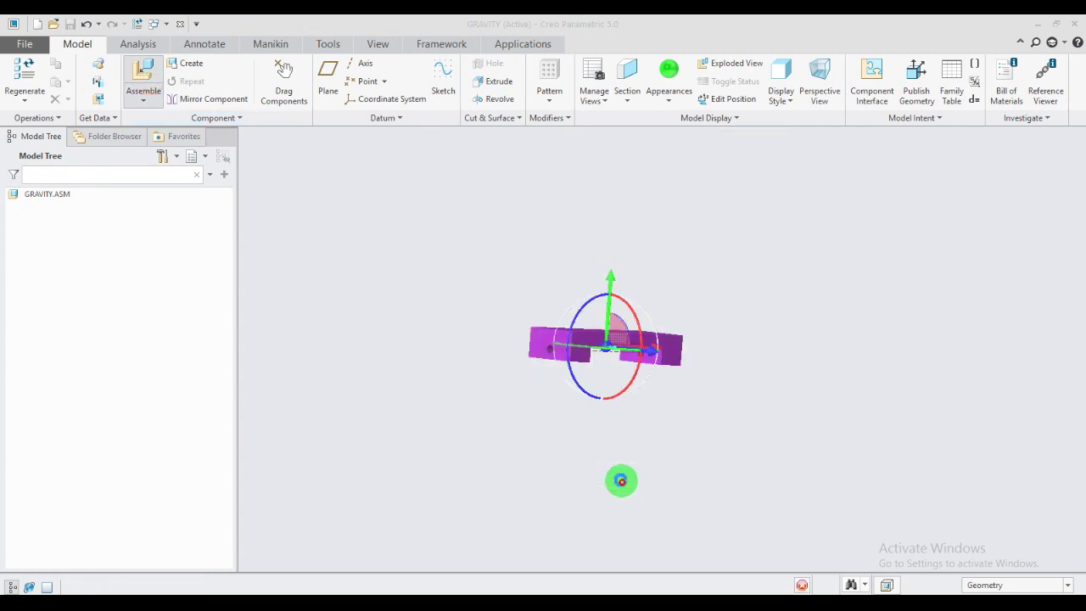
left_click(248, 82)
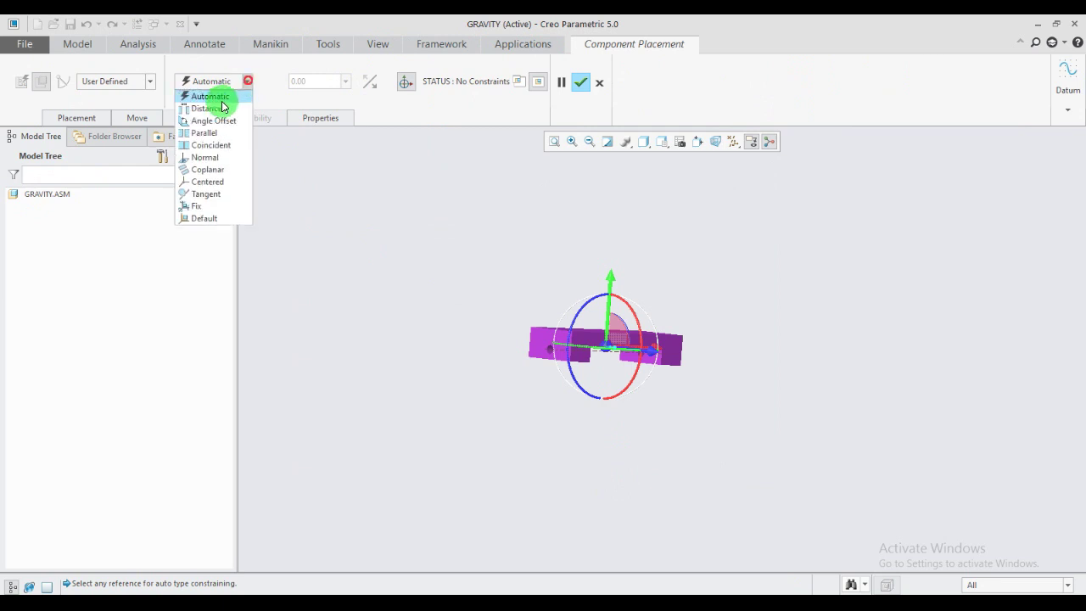
left_click(204, 219)
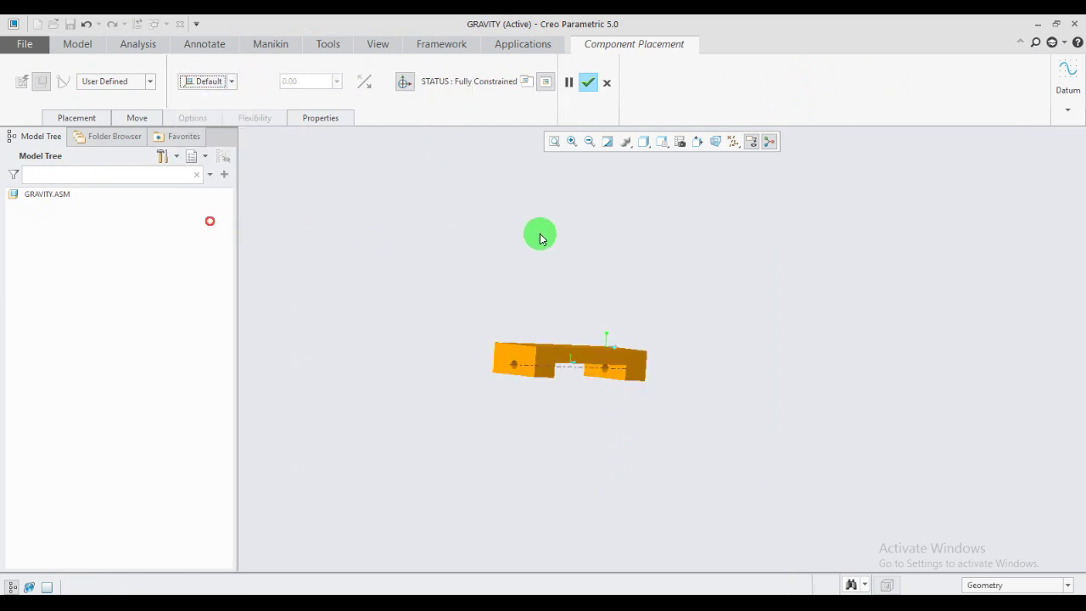
left_click(589, 85)
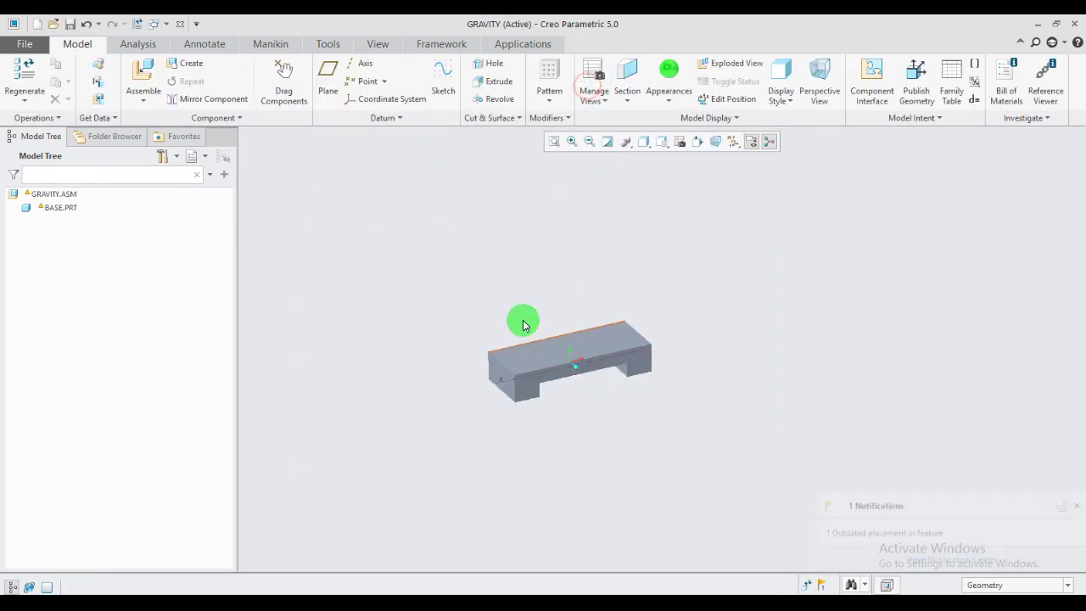
- Apply the reddish-brown textured appearance from My Appearances to the whole base part
left_click_drag(458, 252, 711, 473)
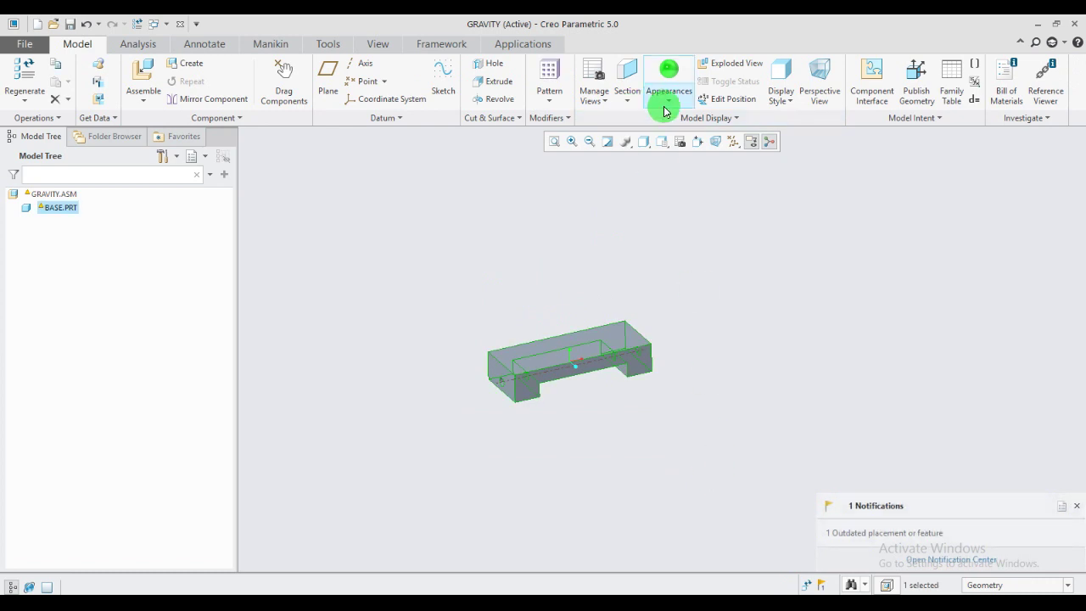
left_click(667, 109)
left_click(720, 177)
left_click(407, 313)
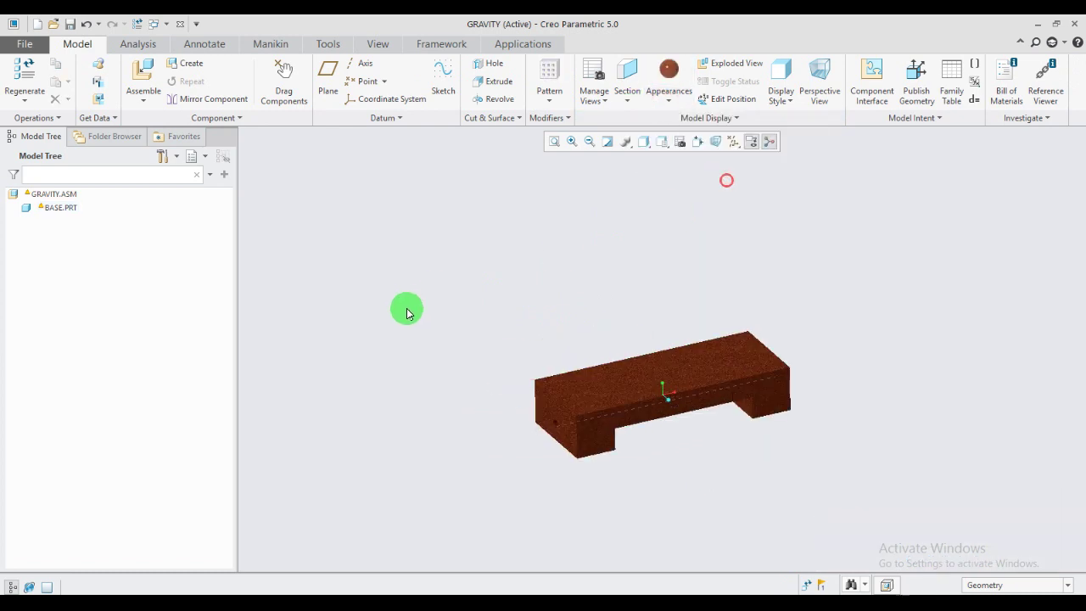
- Insert rod.prt into the assembly and set its connection type to Pin
scroll(418, 315, "up", 3)
middle_click_drag(485, 352, 439, 339)
scroll(471, 351, "up", 1)
scroll(496, 350, "down", 1)
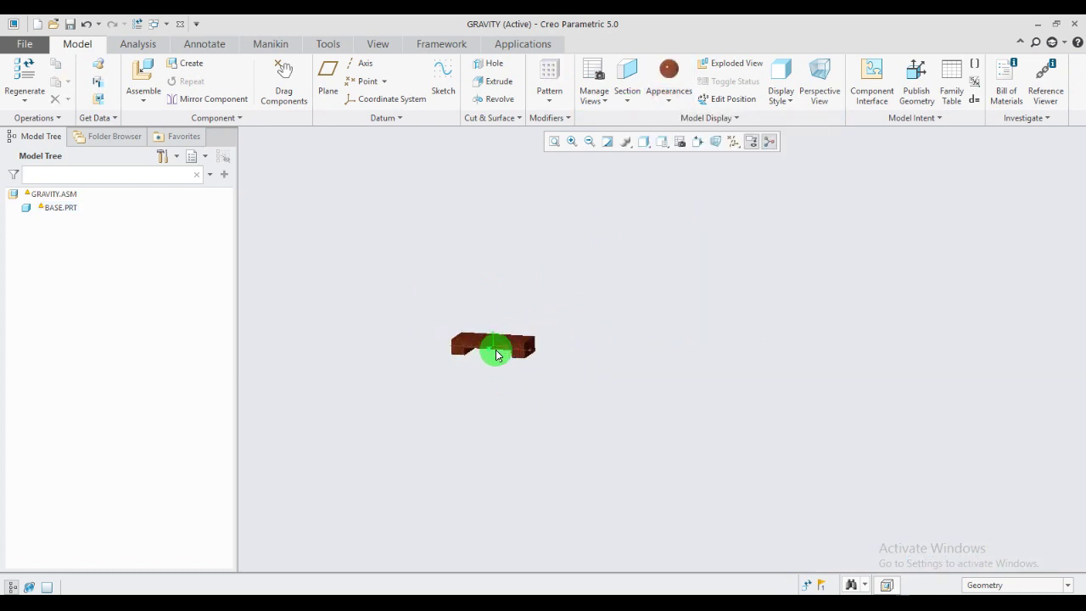
scroll(497, 355, "up", 4)
left_click(141, 78)
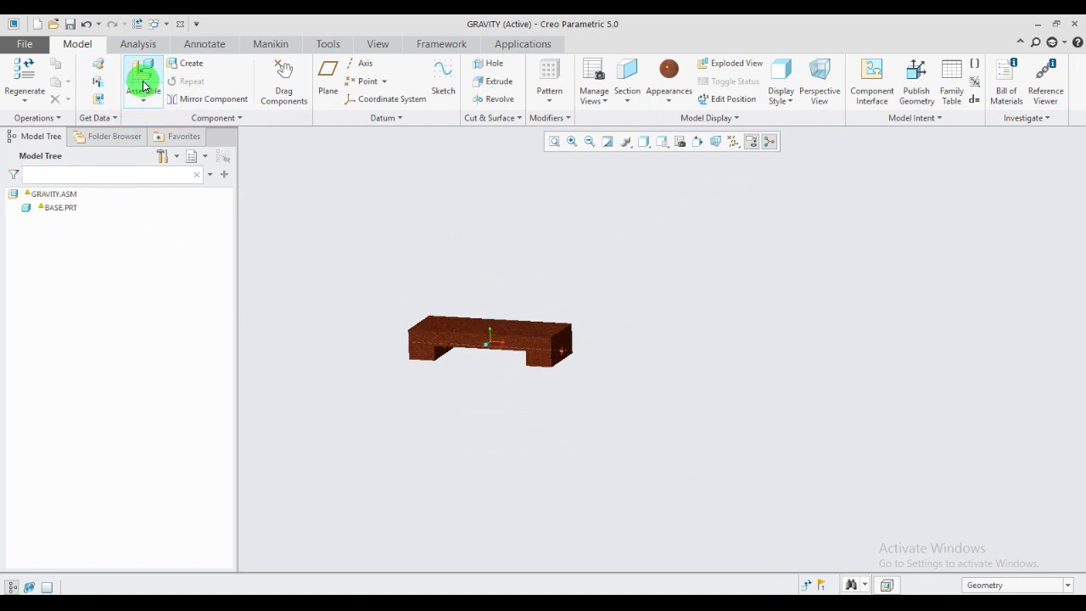
left_click(409, 252)
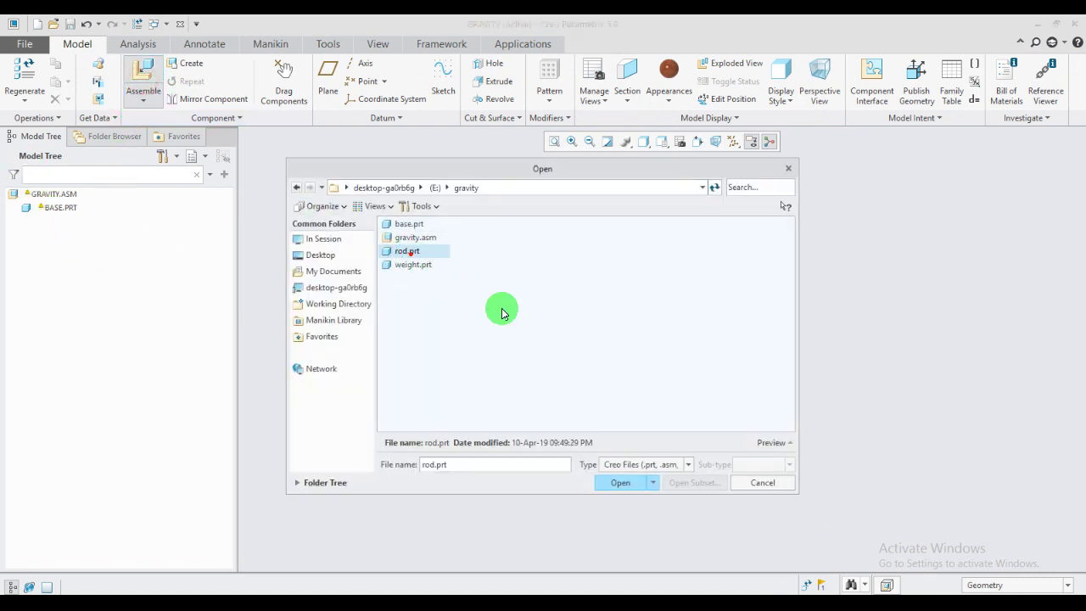
left_click(623, 482)
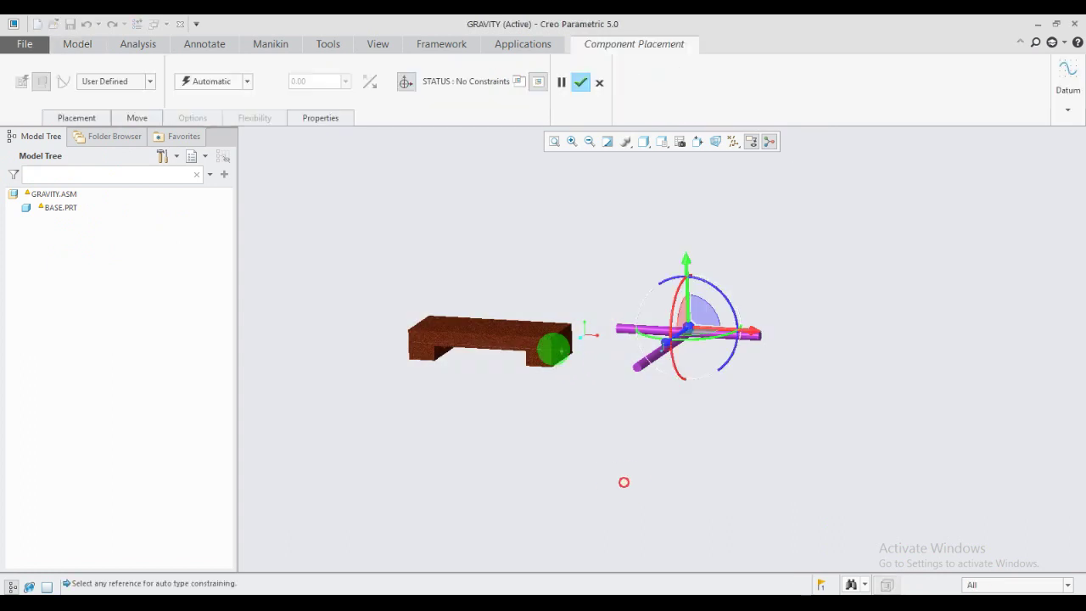
left_click(240, 82)
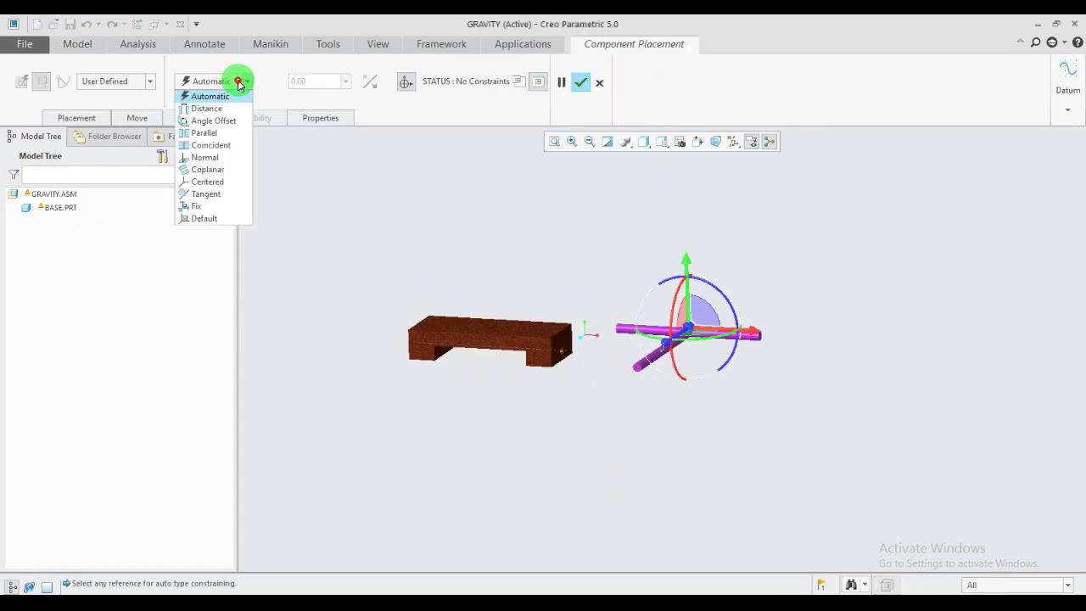
left_click(141, 81)
left_click(142, 81)
left_click(106, 115)
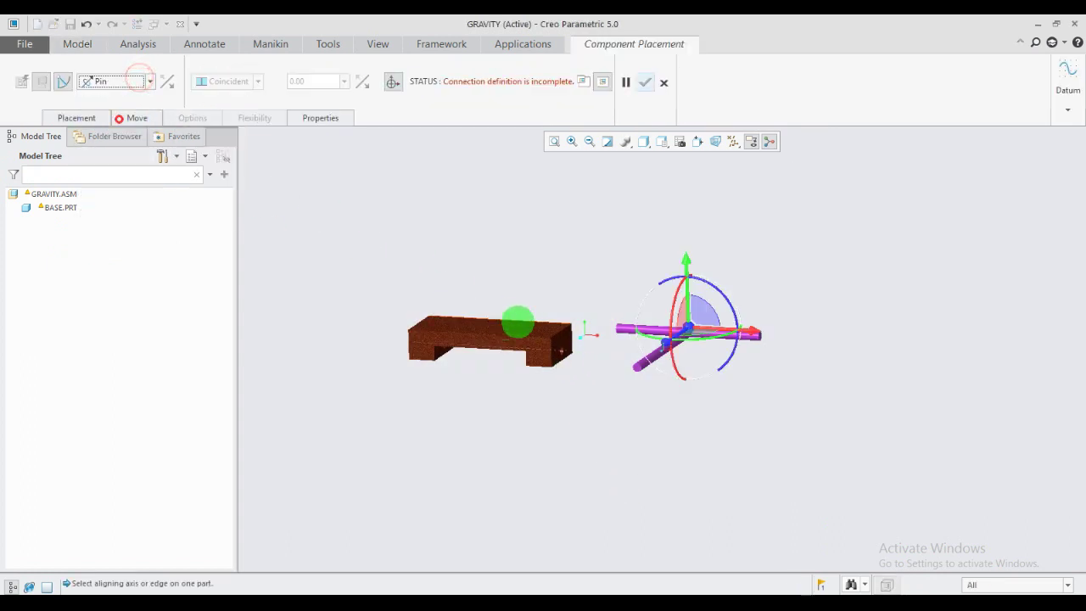
- Align the axis of the rod's crossbar with the hole in the base's leg for the pin connection
left_click(647, 344)
scroll(524, 393, "up", 3)
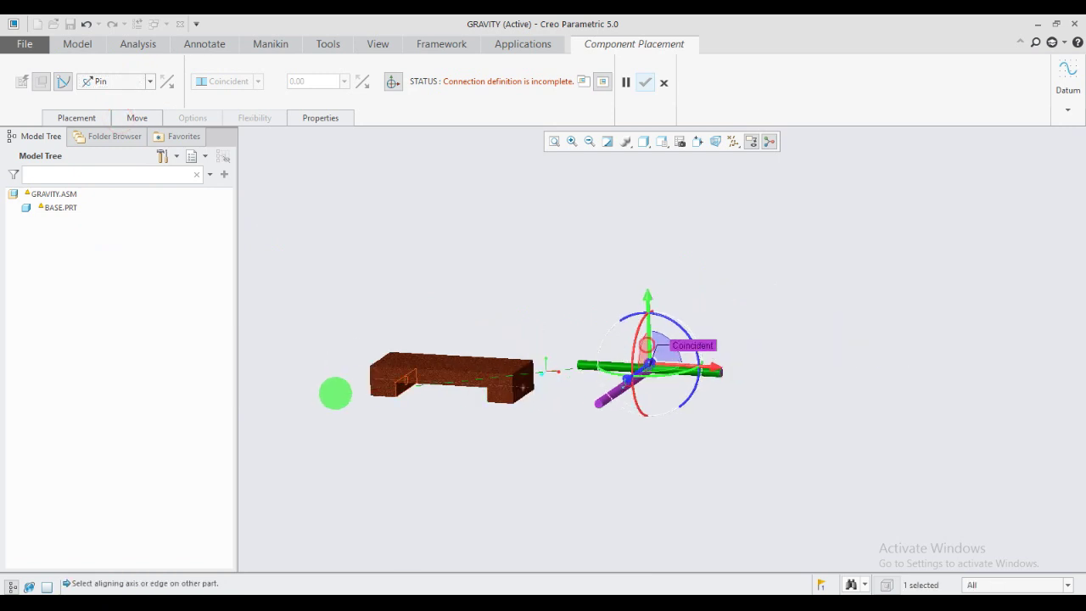
middle_click_drag(334, 393, 388, 400)
scroll(442, 366, "down", 2)
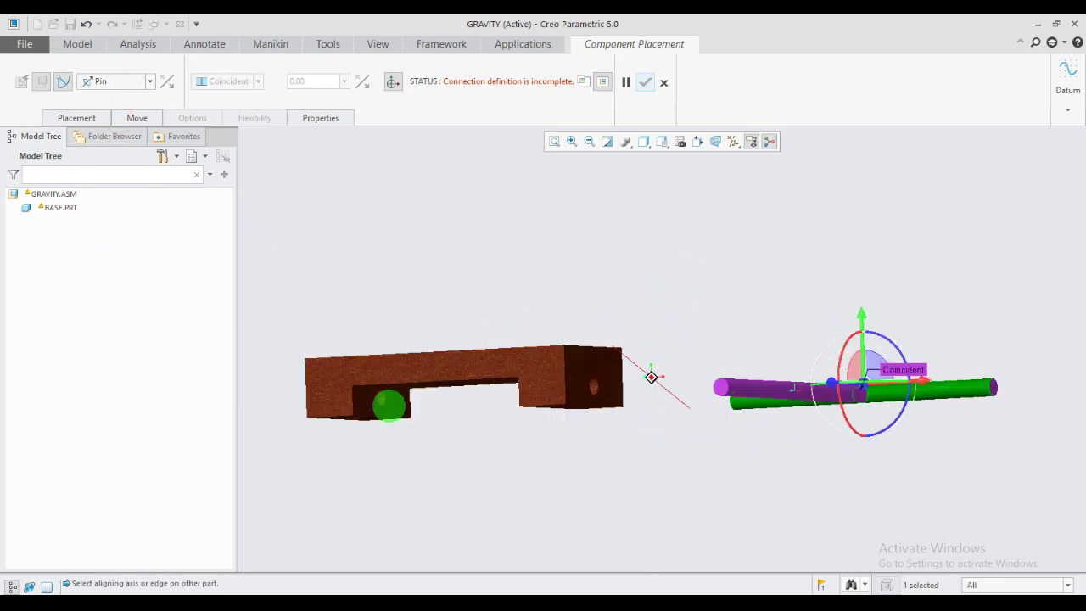
scroll(383, 405, "up", 3)
left_click(376, 392)
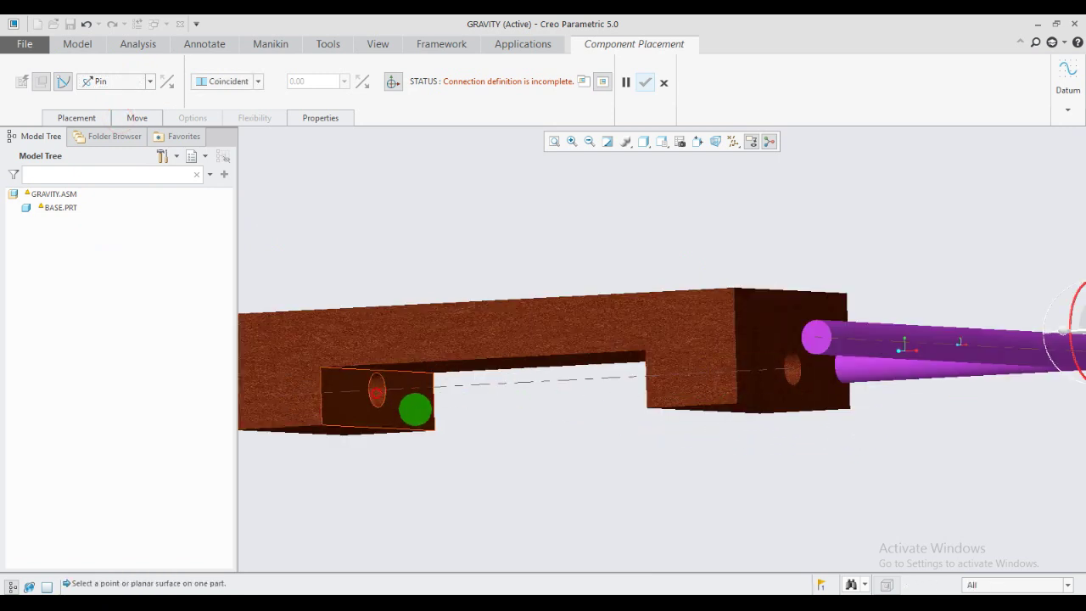
- Make the crossbar's end face coincident with the base's outer end face and accept the rod's placement
middle_click_drag(708, 366, 741, 383)
scroll(557, 355, "up", 2)
scroll(557, 355, "down", 3)
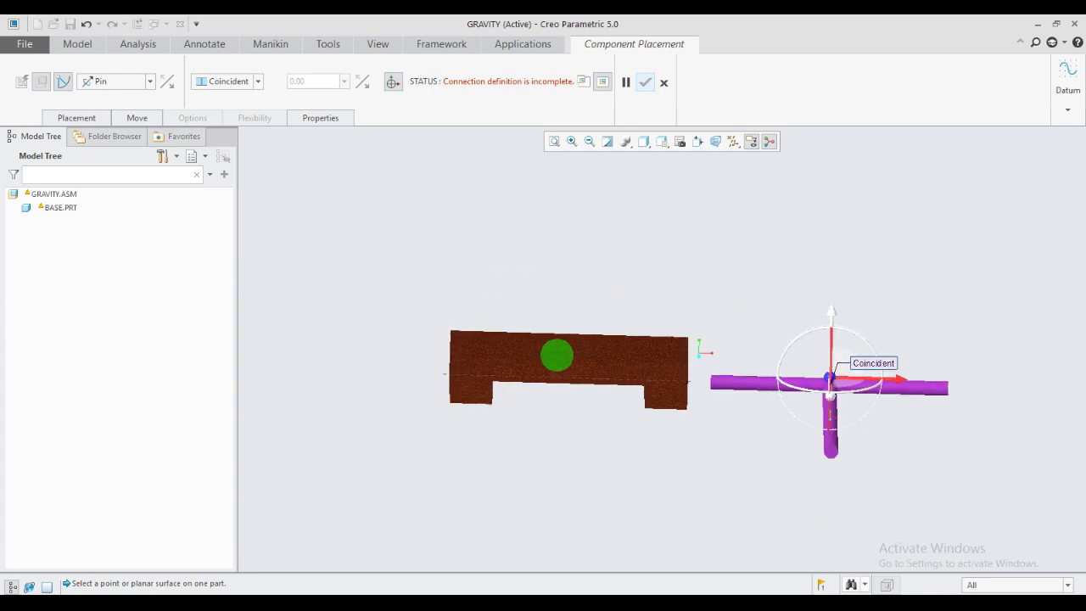
middle_click_drag(557, 355, 730, 409)
scroll(730, 409, "up", 3)
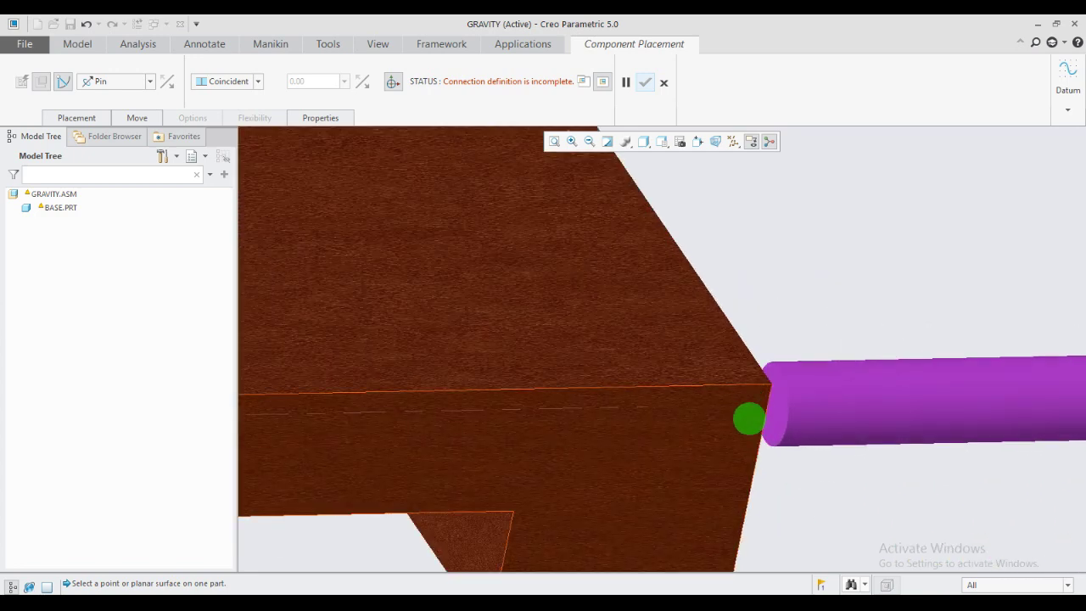
left_click(776, 416)
scroll(732, 377, "up", 5)
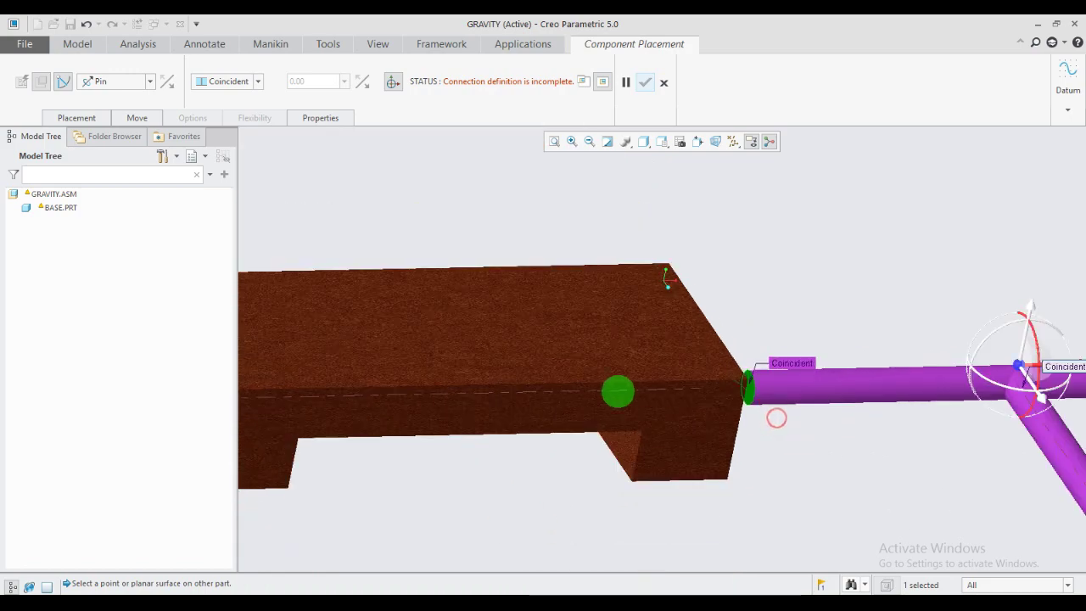
middle_click_drag(509, 397, 536, 400)
left_click(469, 400)
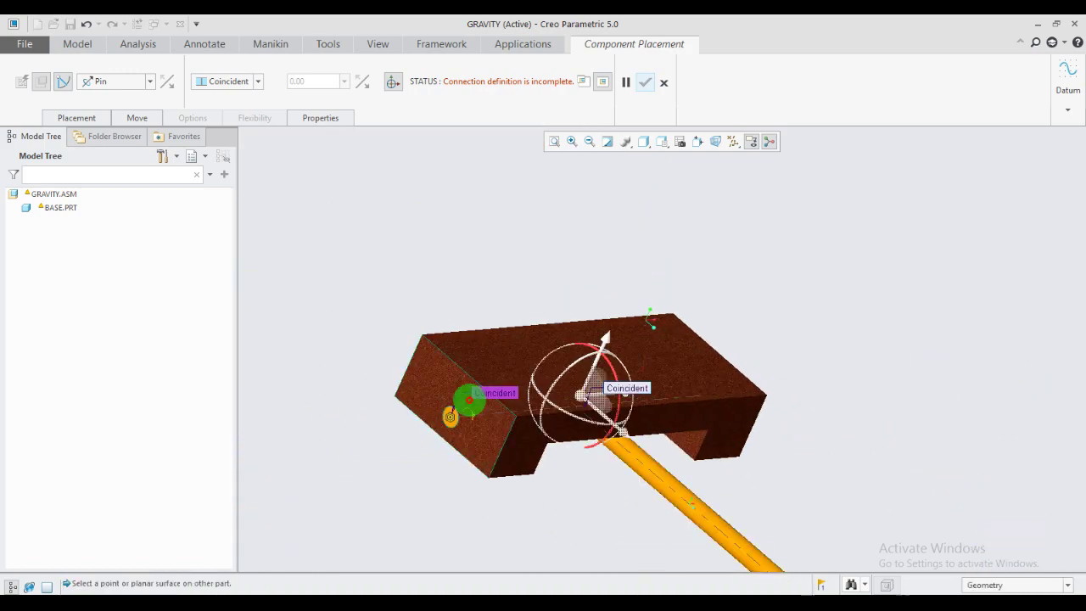
mouse_move(469, 400)
middle_mouse_down()
mouse_move(552, 390)
mouse_move(684, 190)
mouse_move(538, 277)
mouse_move(461, 402)
middle_mouse_up()
left_click(645, 84)
- Apply the bright green appearance from My Appearances to the rod
left_click(426, 412)
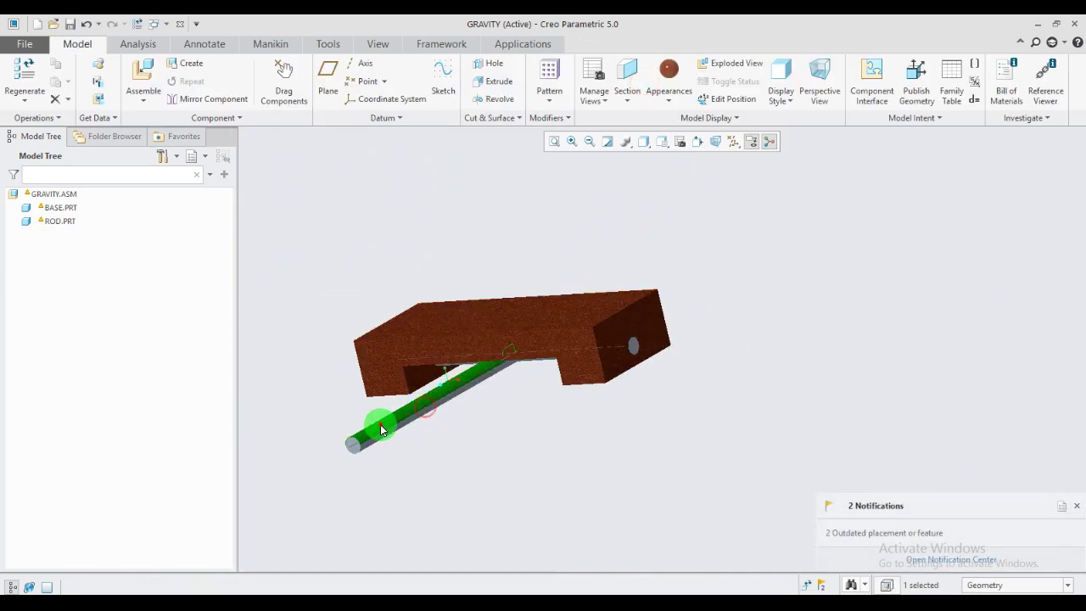
left_click(676, 102)
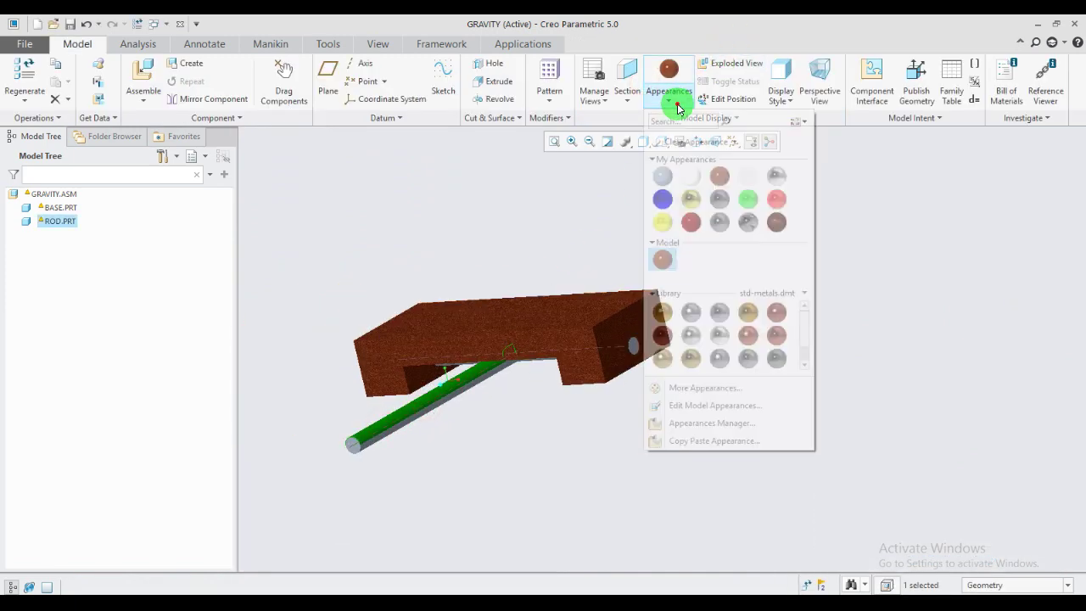
left_click(746, 206)
left_click(496, 293)
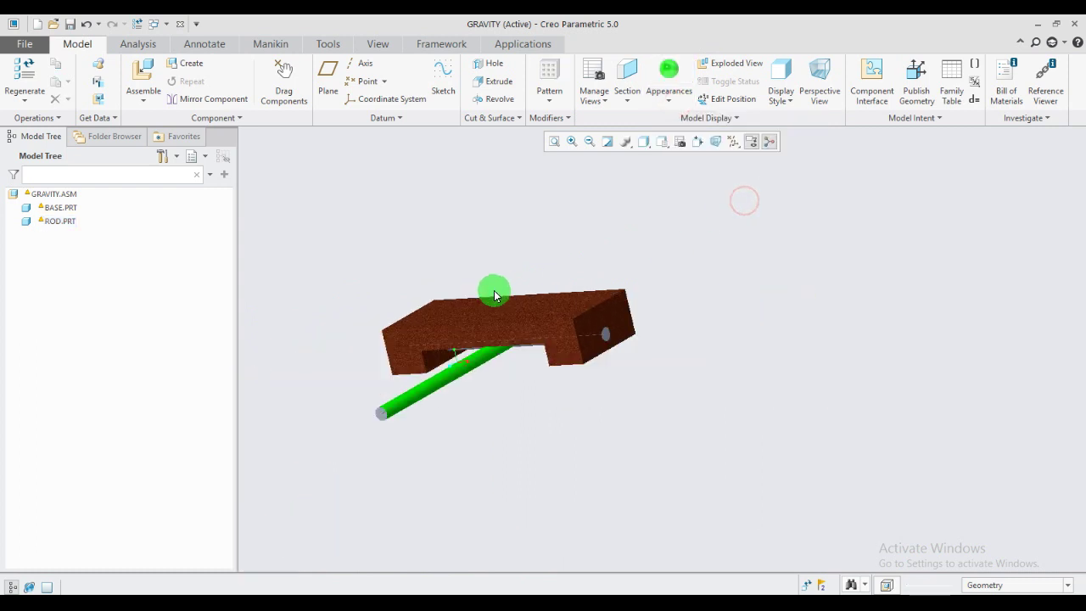
- Swing the rod about its pin joint using Drag Components and leave it at a new angle beneath the base
left_click(284, 79)
left_click(414, 392)
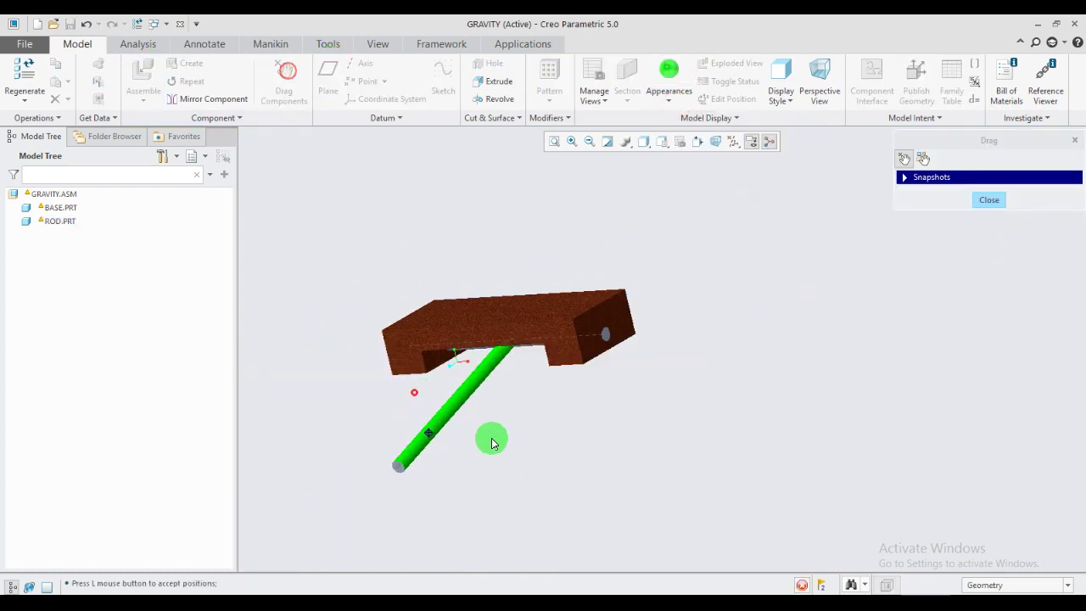
left_click(449, 433)
middle_click_drag(552, 334, 526, 358)
left_click(1018, 253)
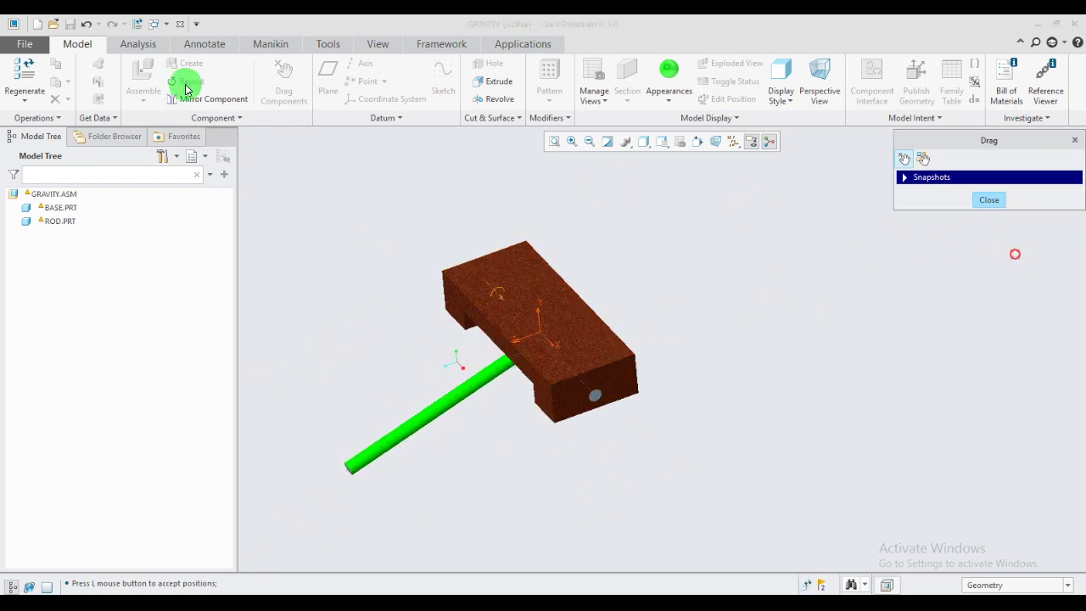
left_click(988, 204)
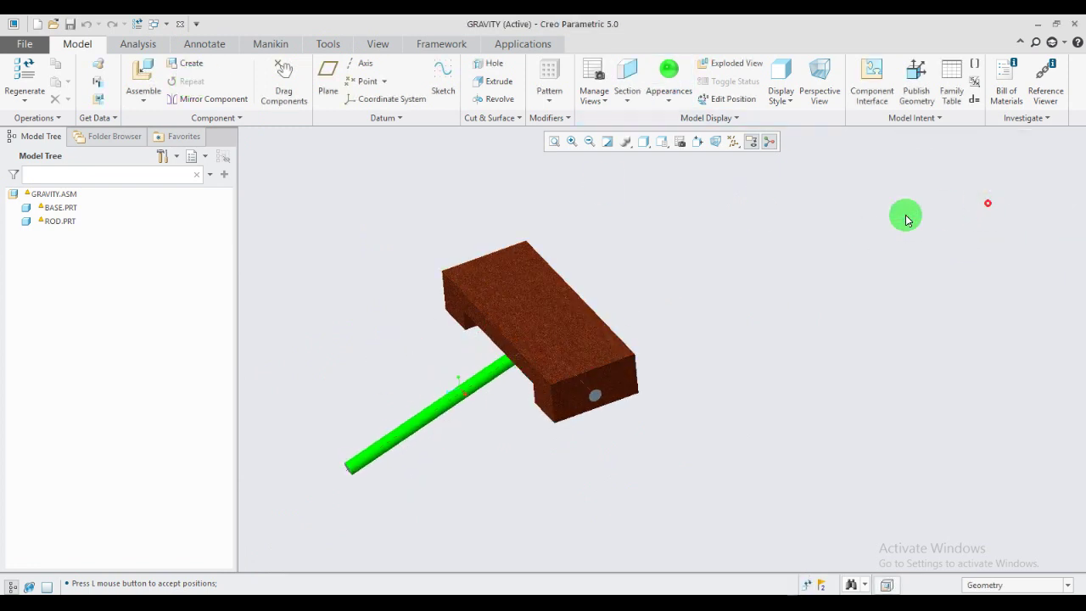
- Insert weight.prt into the assembly and set its connection type to Pin
right_click(123, 299)
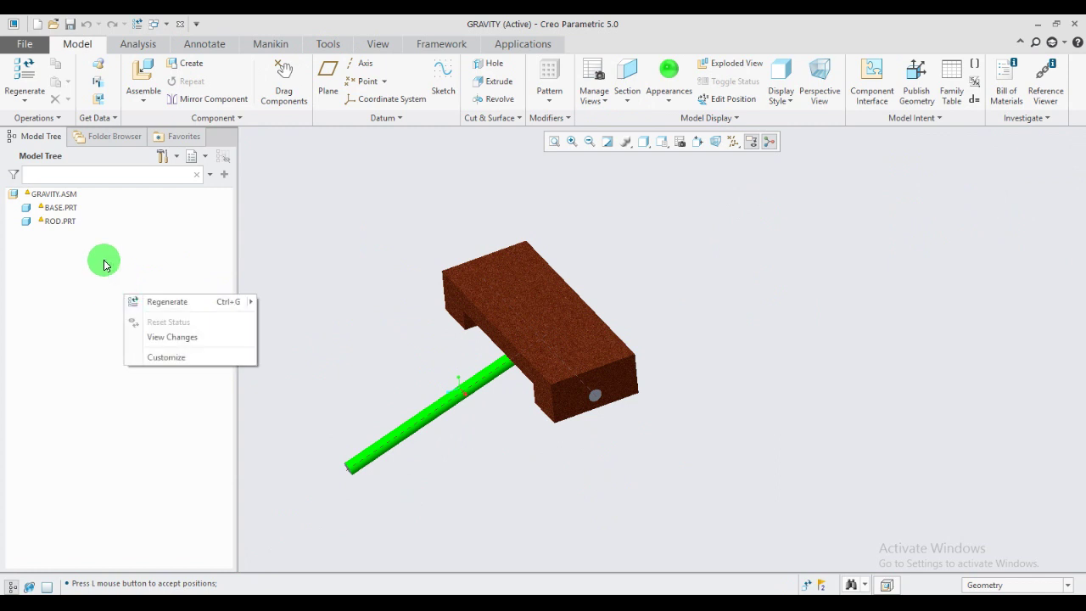
left_click(104, 264)
left_click(133, 93)
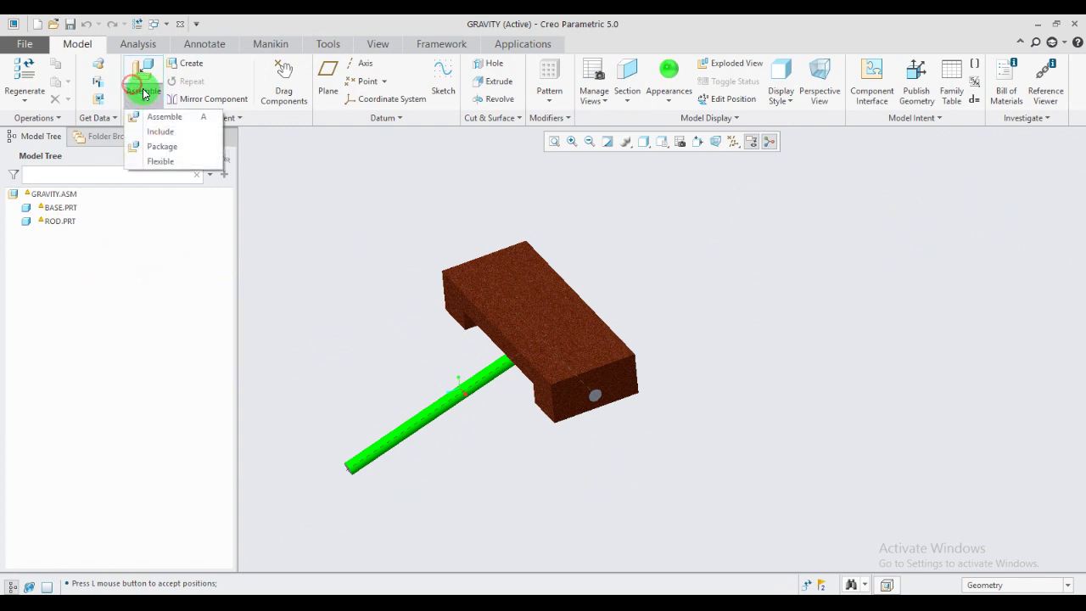
left_click(144, 82)
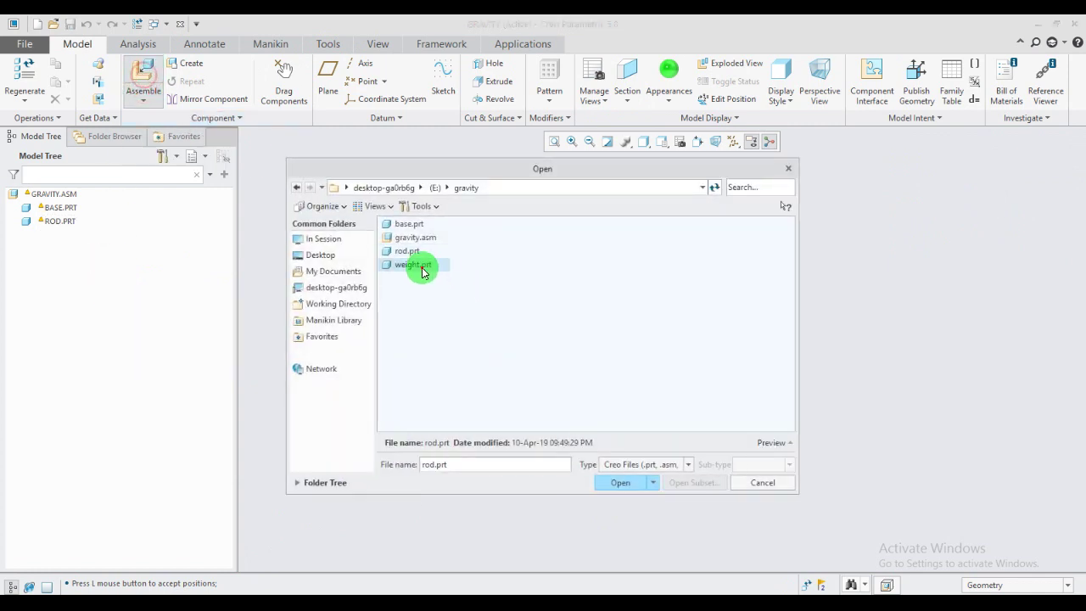
left_click(422, 268)
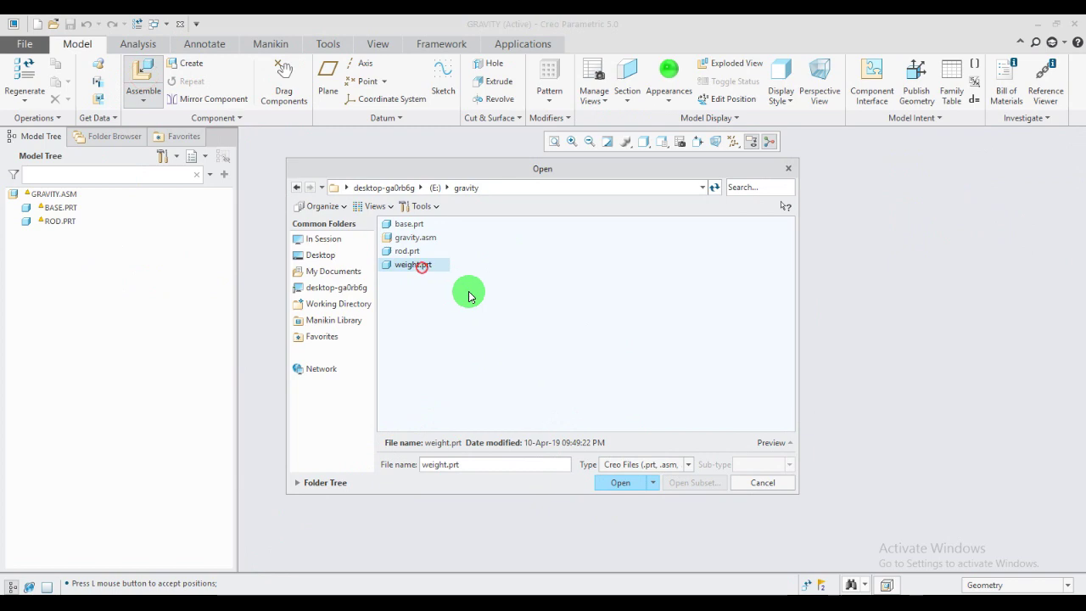
left_click(620, 482)
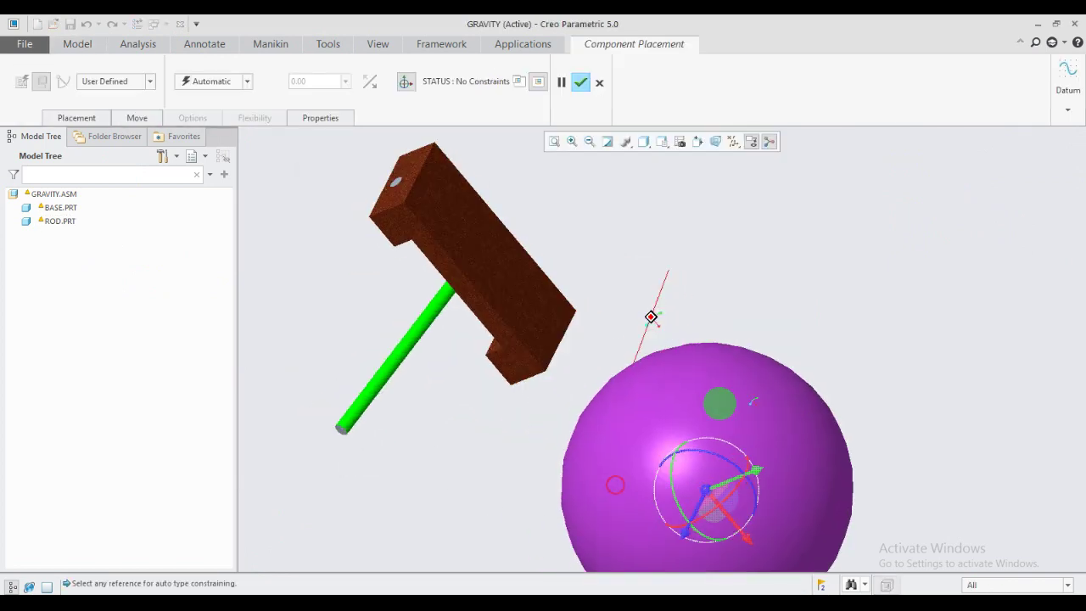
middle_click_drag(683, 372, 561, 320)
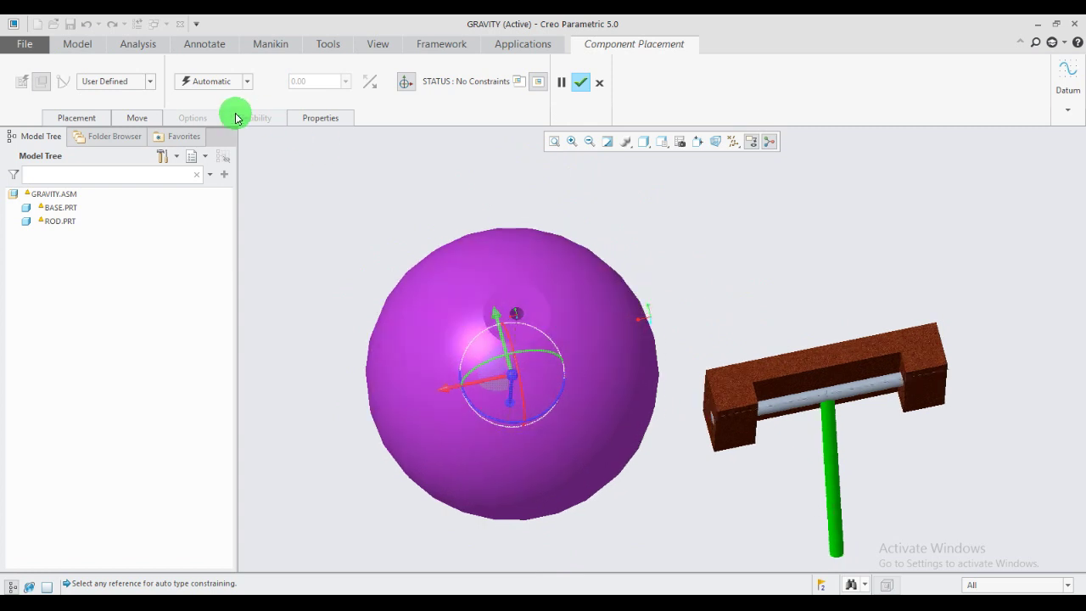
left_click(147, 80)
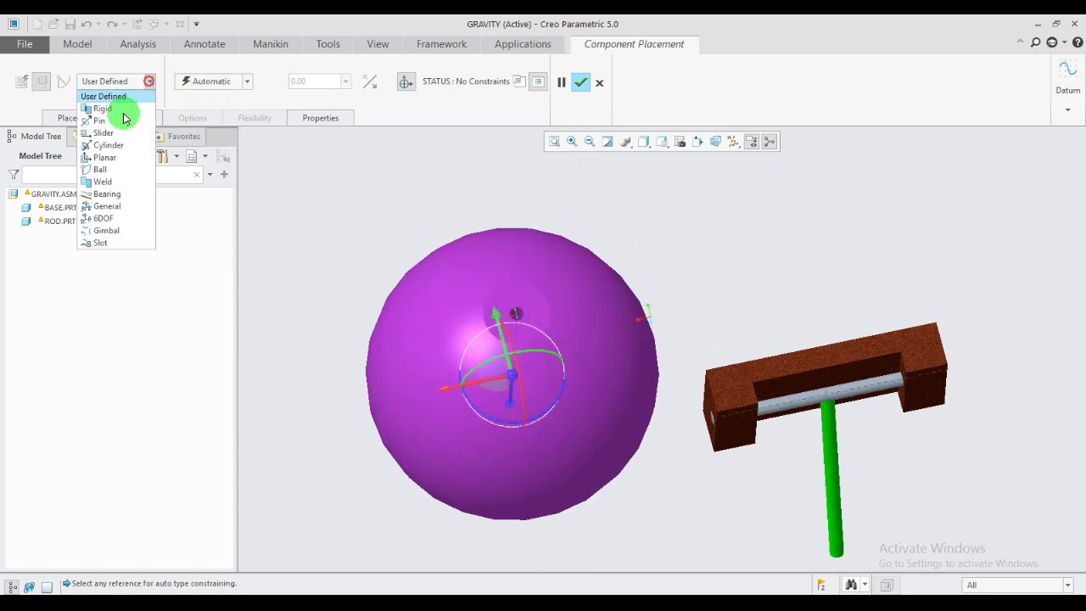
left_click(120, 117)
- Align the axis of the weight's central hole with the axis of the green rod for the pin connection
scroll(538, 318, "up", 4)
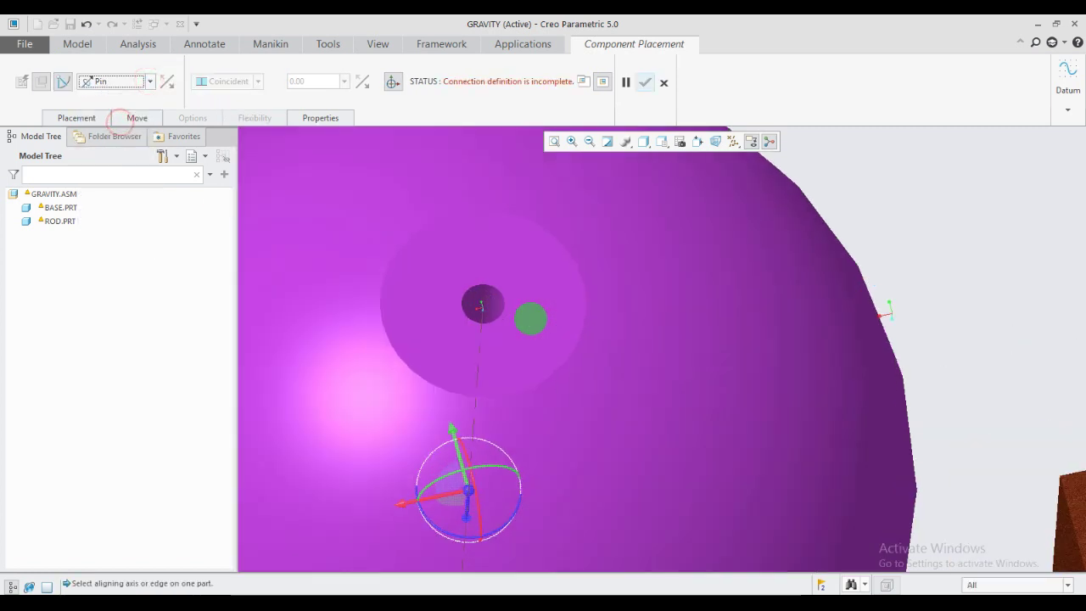
left_click(485, 306)
scroll(312, 308, "up", 1)
scroll(315, 309, "down", 6)
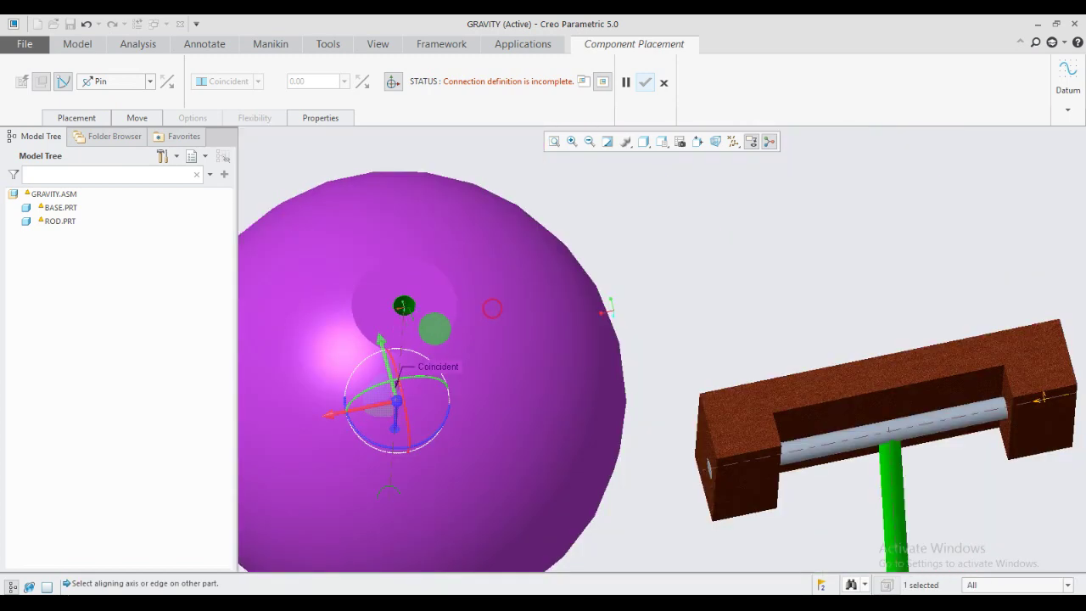
scroll(680, 522, "down", 3)
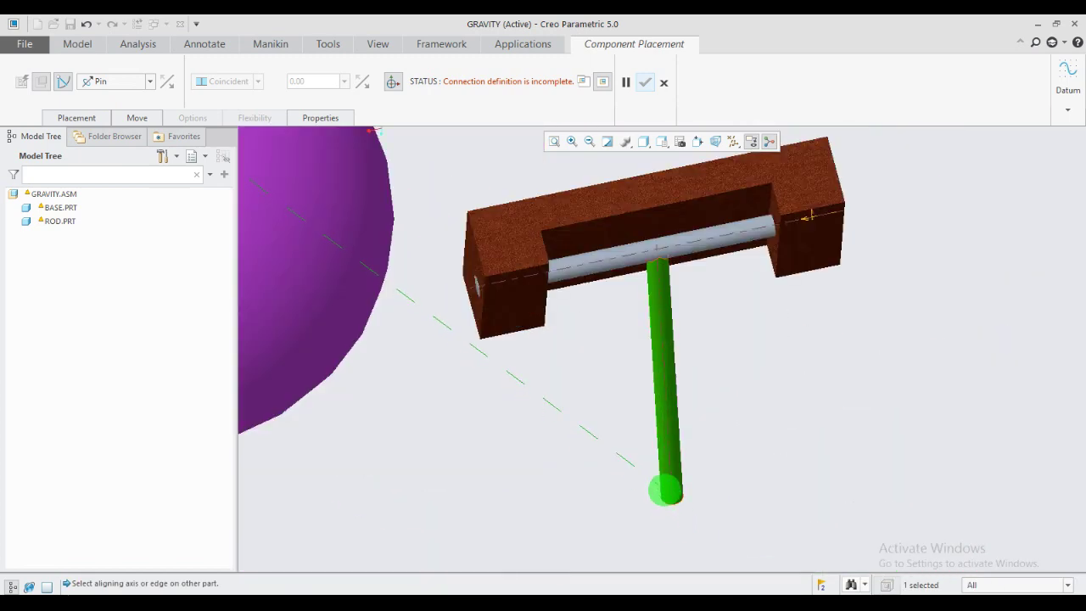
left_click(663, 487)
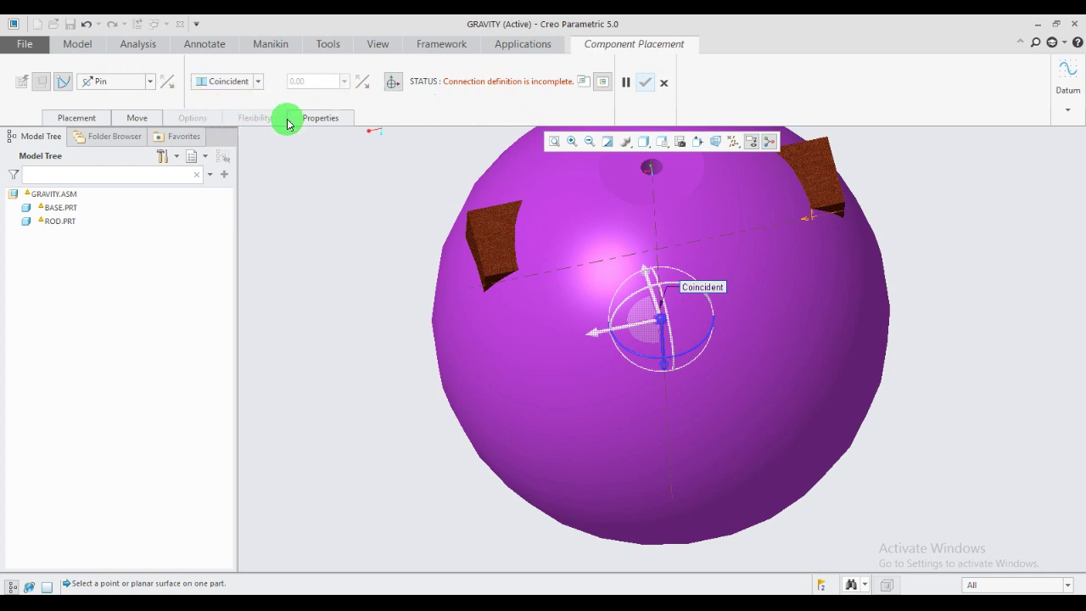
- Make the flat face around the weight's hole coincident with the rod's free end face and accept the weight's placement
scroll(577, 280, "down", 3)
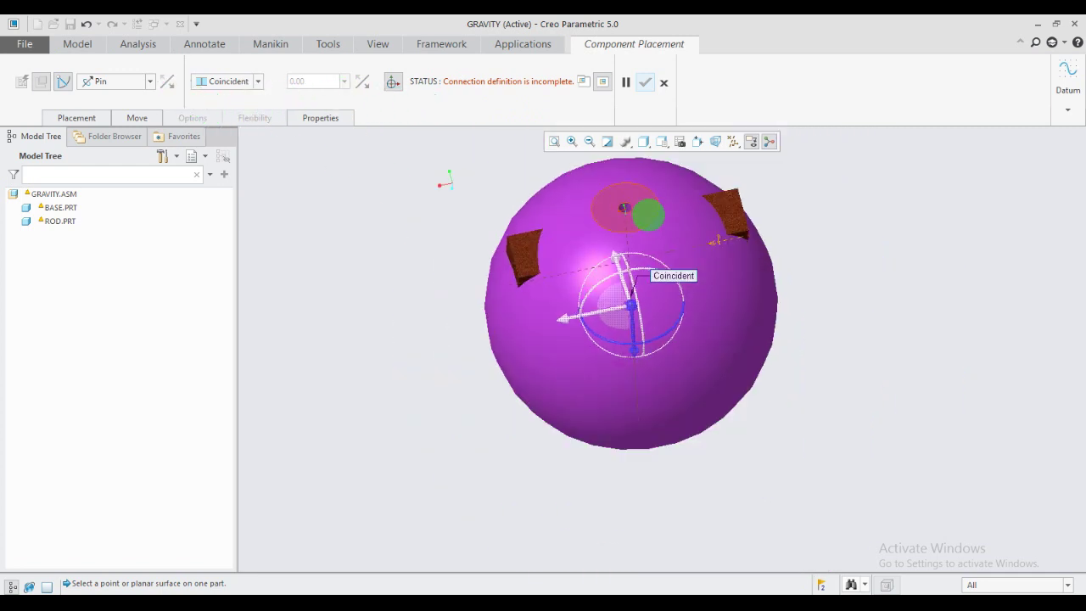
left_click(649, 215)
scroll(696, 373, "up", 1)
middle_click_drag(696, 374, 611, 283)
scroll(533, 207, "down", 4)
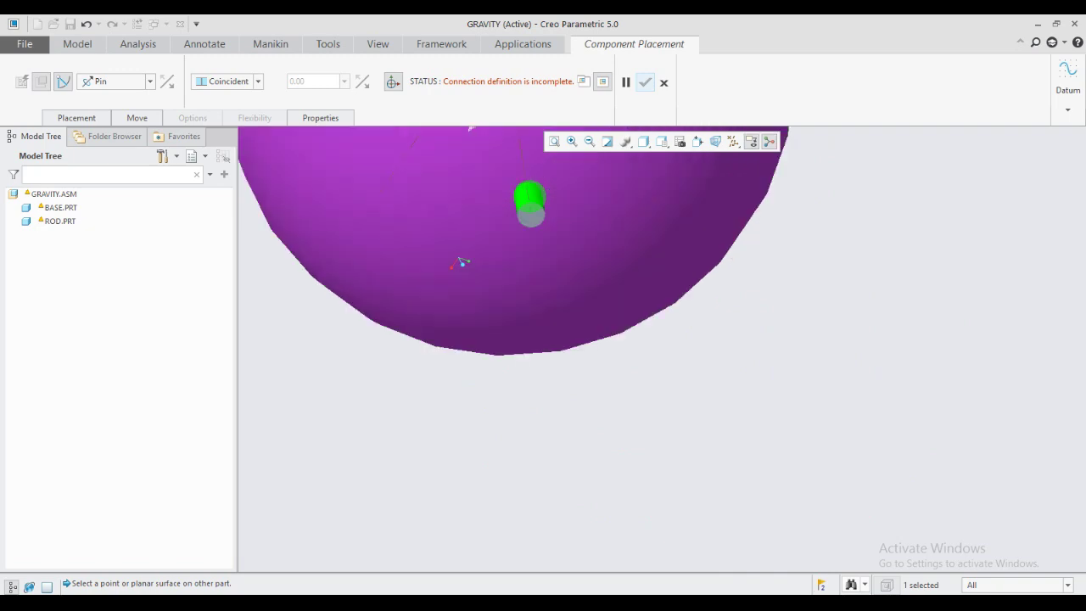
scroll(531, 202, "down", 3)
left_click(548, 244)
scroll(524, 288, "up", 3)
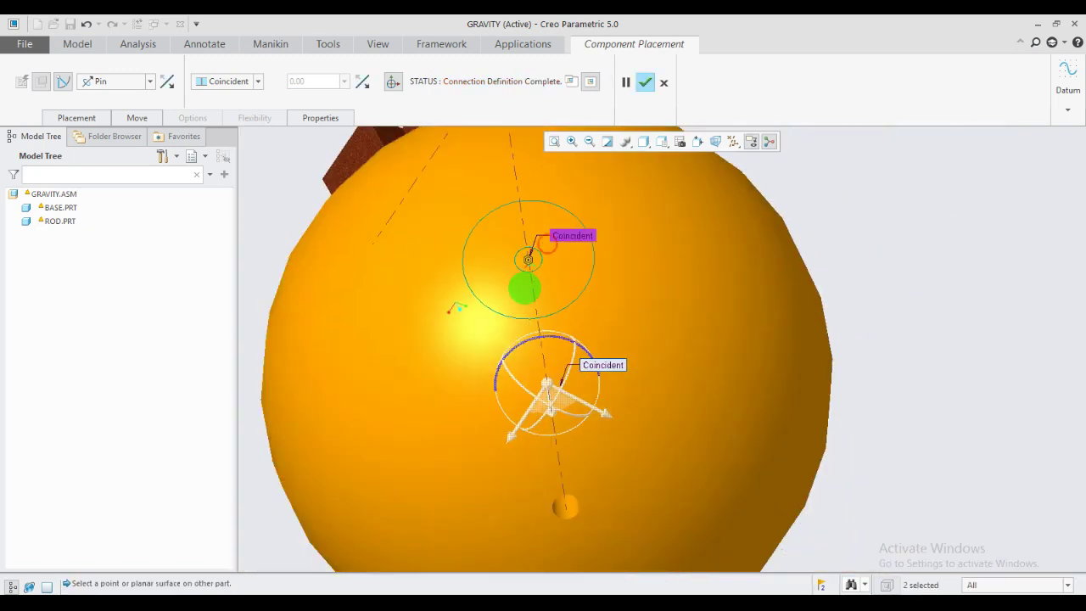
scroll(524, 288, "up", 3)
middle_click_drag(540, 306, 599, 357)
scroll(410, 269, "down", 2)
scroll(416, 271, "up", 3)
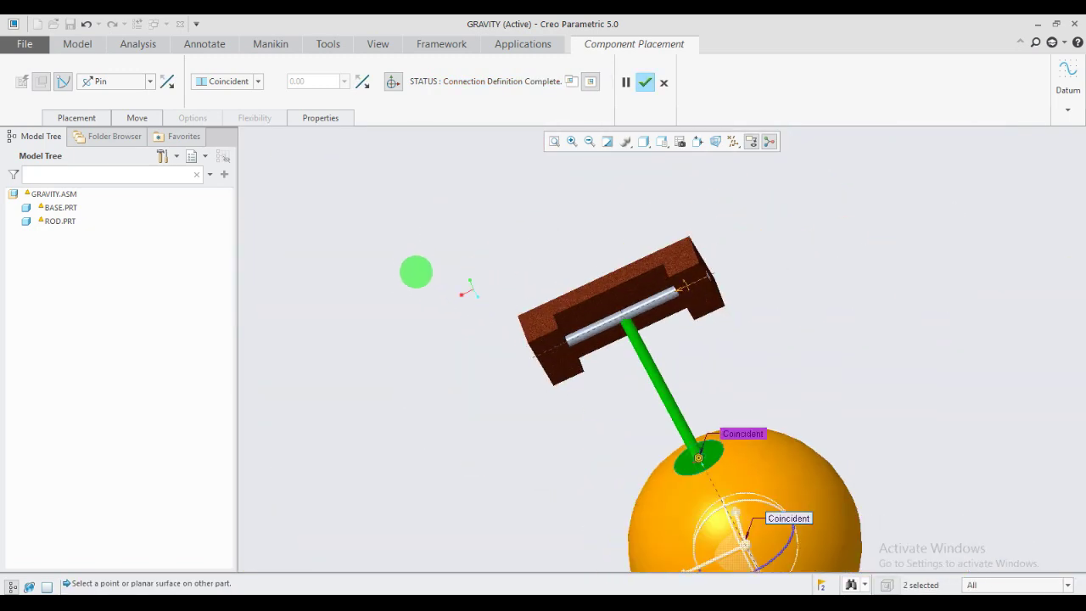
scroll(416, 272, "up", 3)
mouse_move(415, 272)
middle_mouse_down()
mouse_move(572, 289)
mouse_move(514, 245)
mouse_move(585, 335)
mouse_move(573, 197)
middle_mouse_up()
left_click(644, 85)
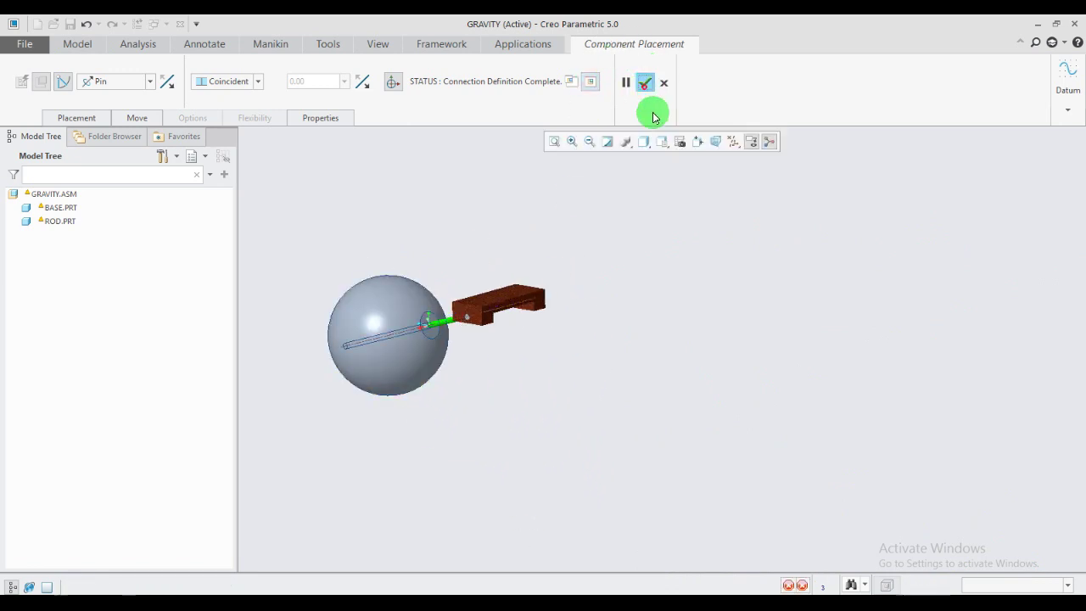
- Swing the weight and rod down to a slanted position below the base using Drag Components, and end dragging
left_click(291, 77)
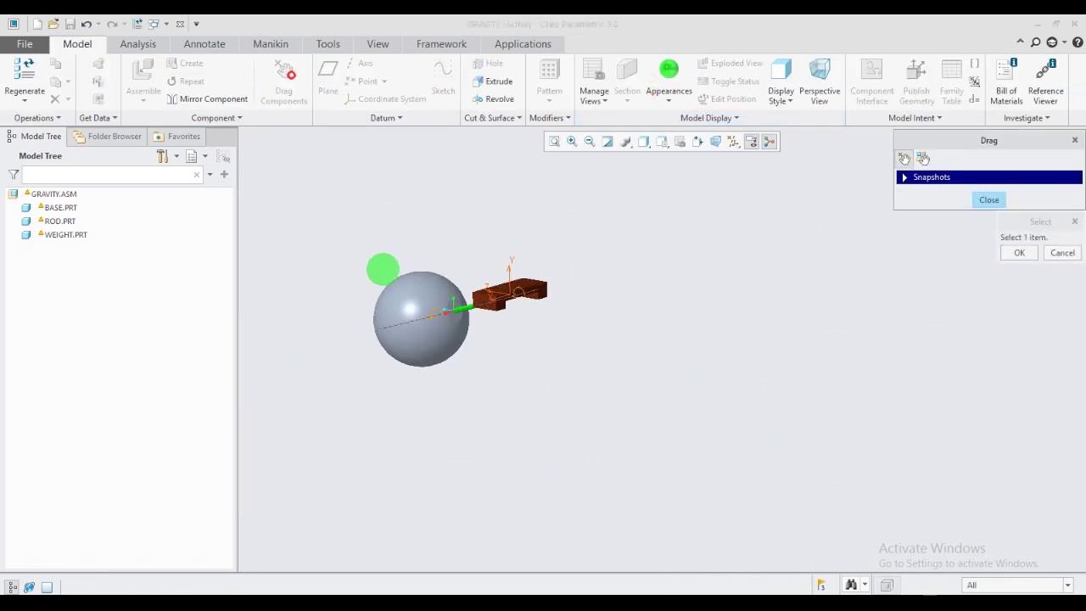
left_click(403, 296)
left_click_drag(606, 356, 486, 391)
left_click(488, 388)
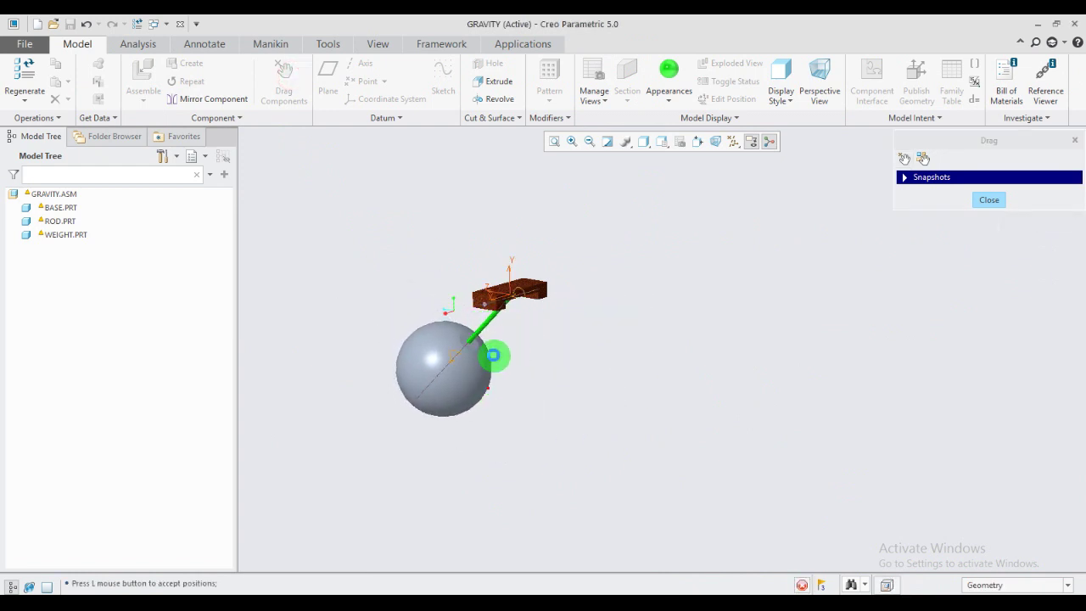
middle_click_drag(496, 303, 531, 313)
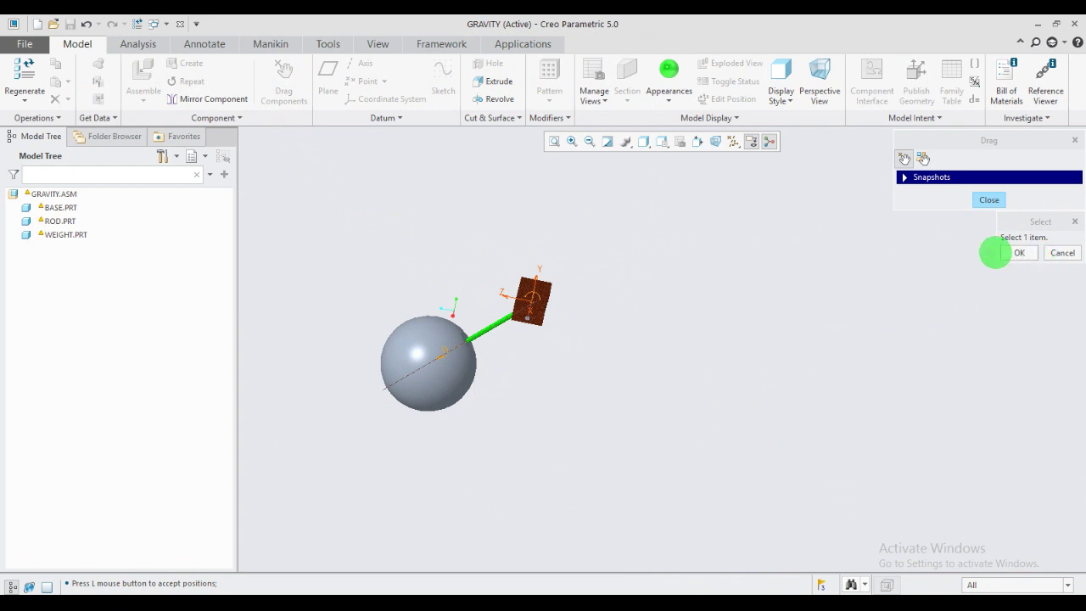
left_click(1021, 253)
left_click(987, 200)
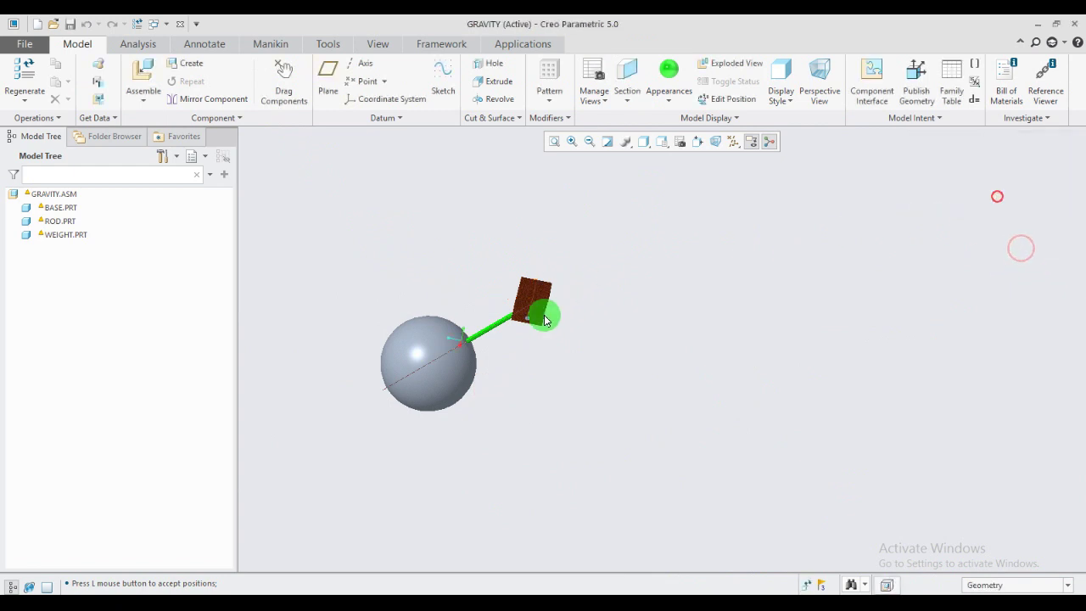
- Switch to the Mechanism application and apply default mass properties to the weight part
middle_click_drag(414, 350, 481, 307)
scroll(577, 354, "down", 2)
scroll(576, 353, "up", 4)
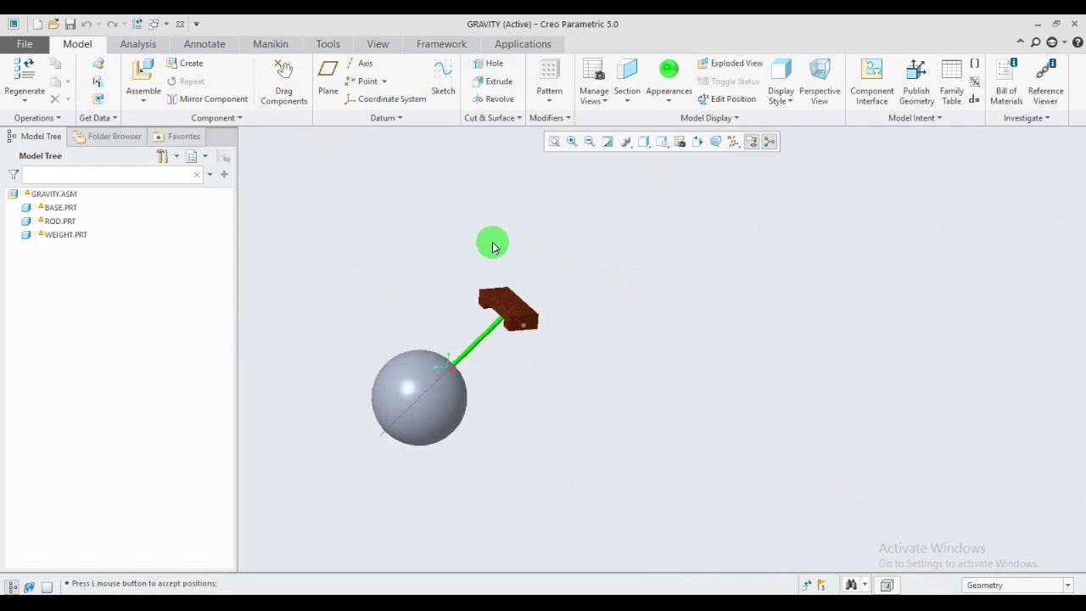
left_click(502, 43)
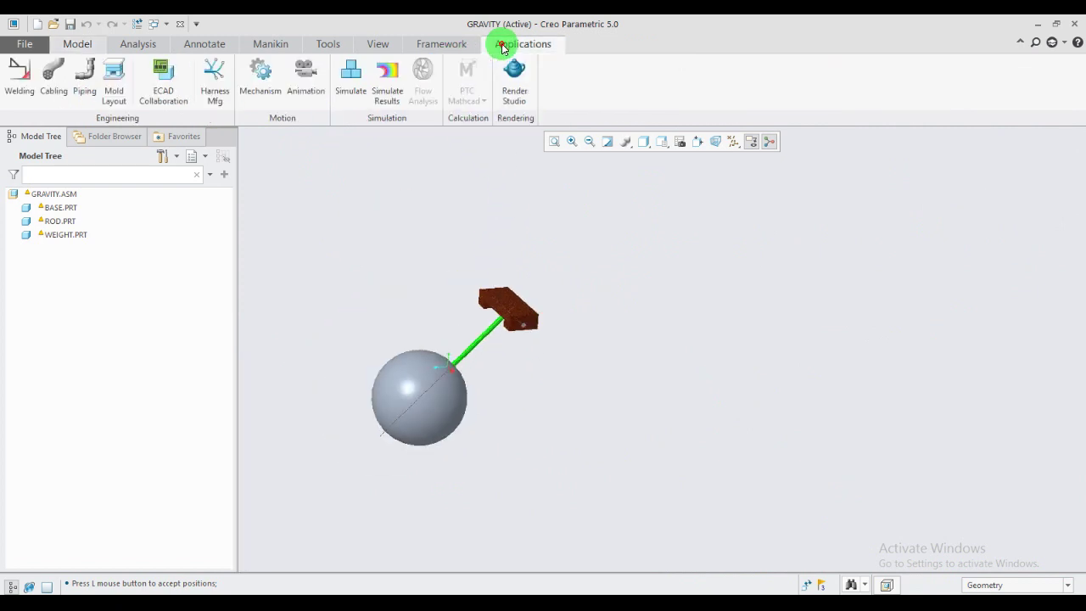
left_click(263, 81)
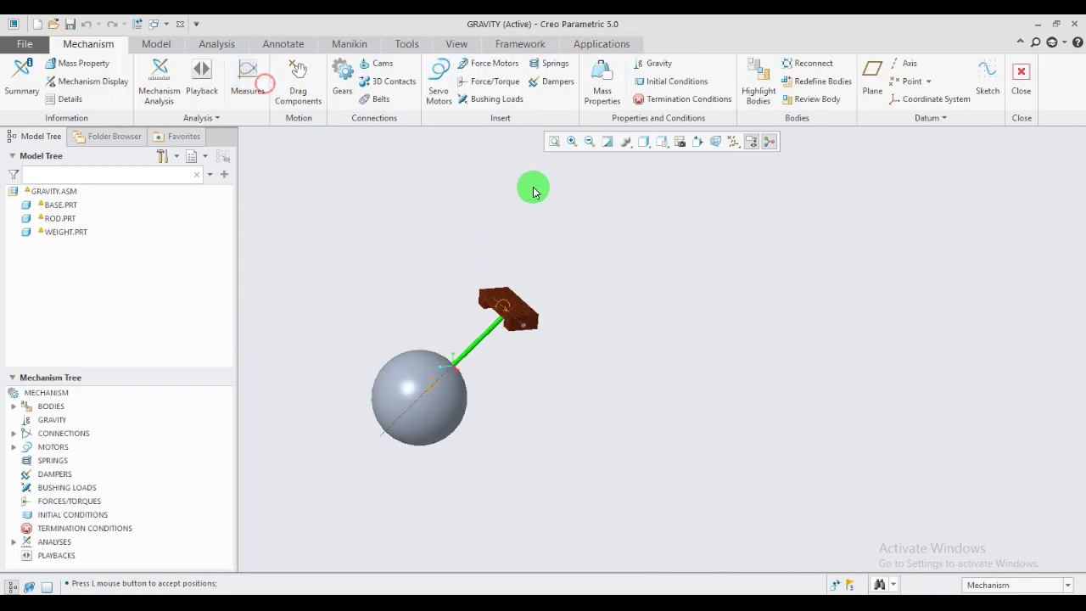
left_click(602, 81)
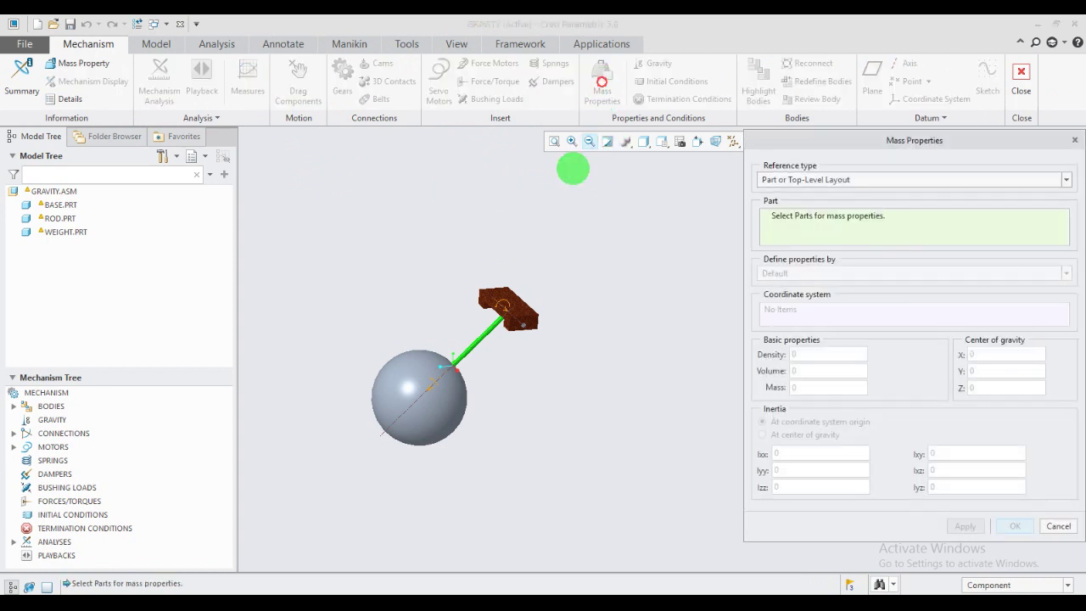
left_click(444, 414)
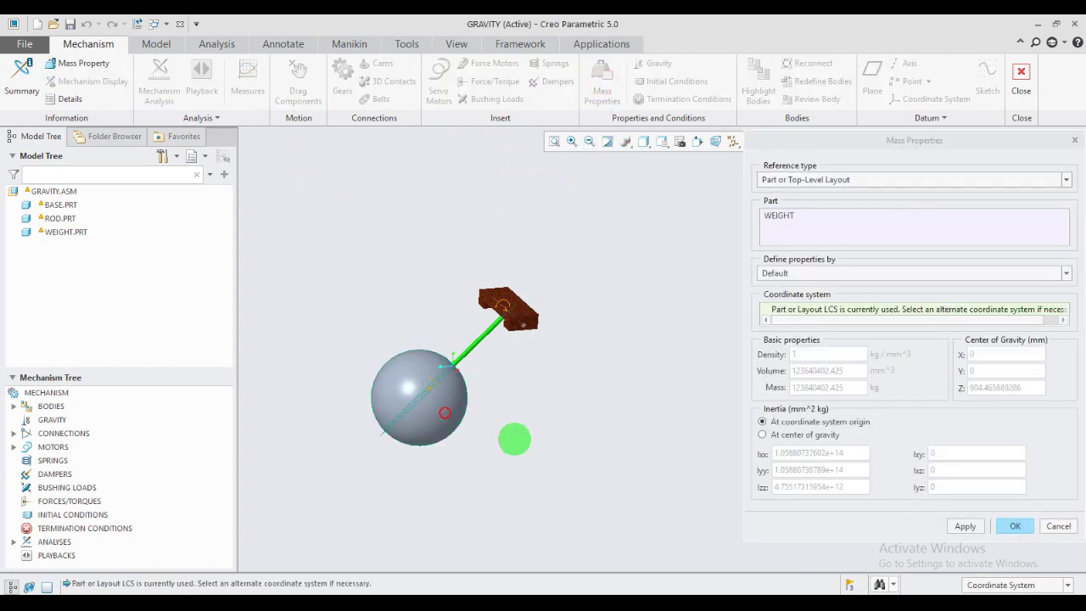
left_click(964, 526)
left_click(1016, 527)
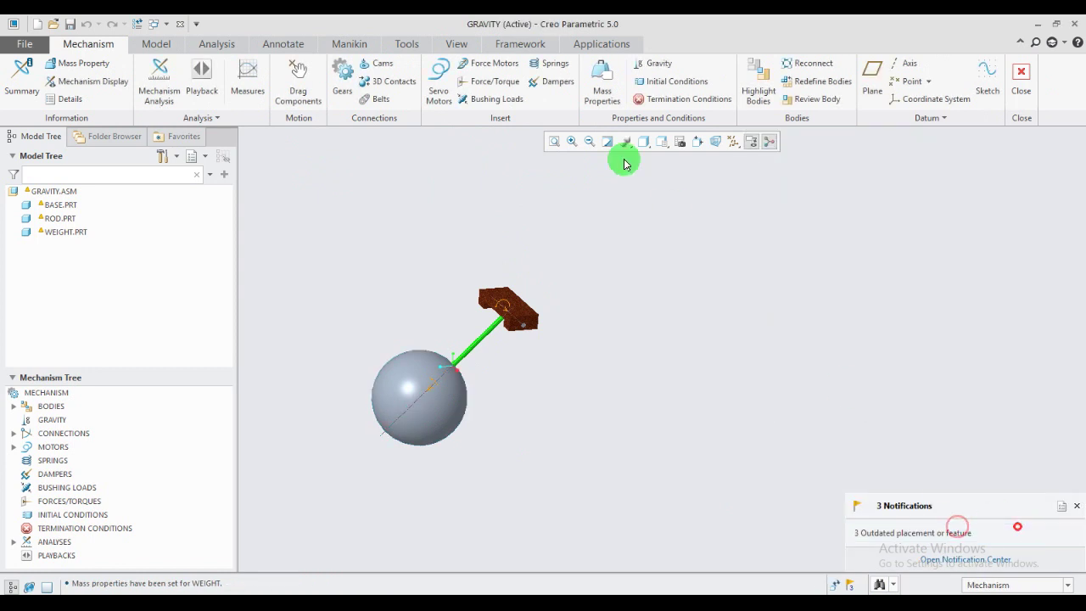
- Apply default mass properties to the rod part
left_click(602, 81)
scroll(486, 346, "down", 2)
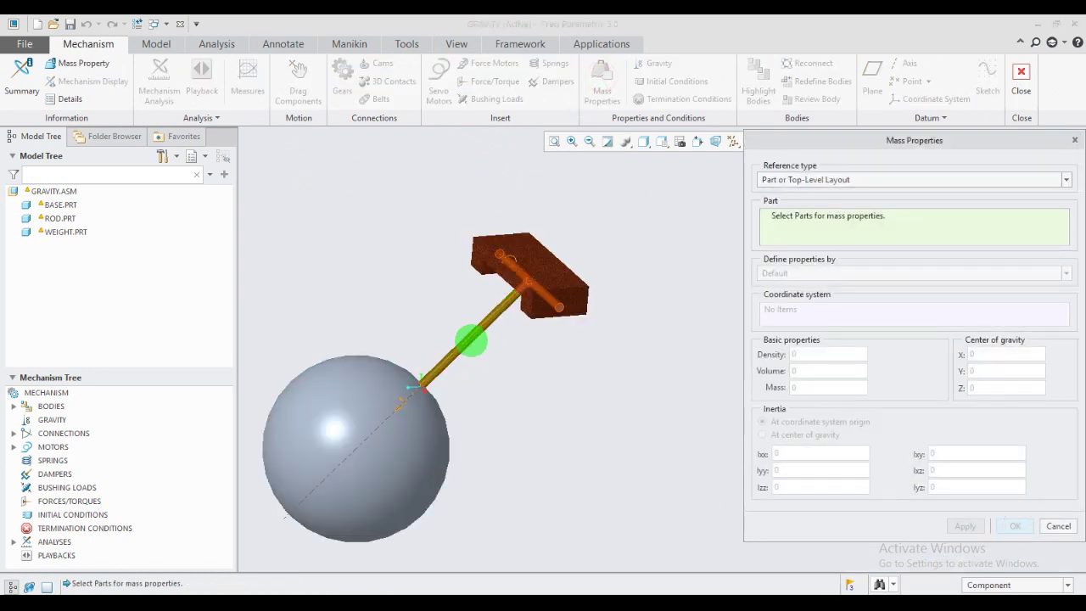
left_click(475, 333)
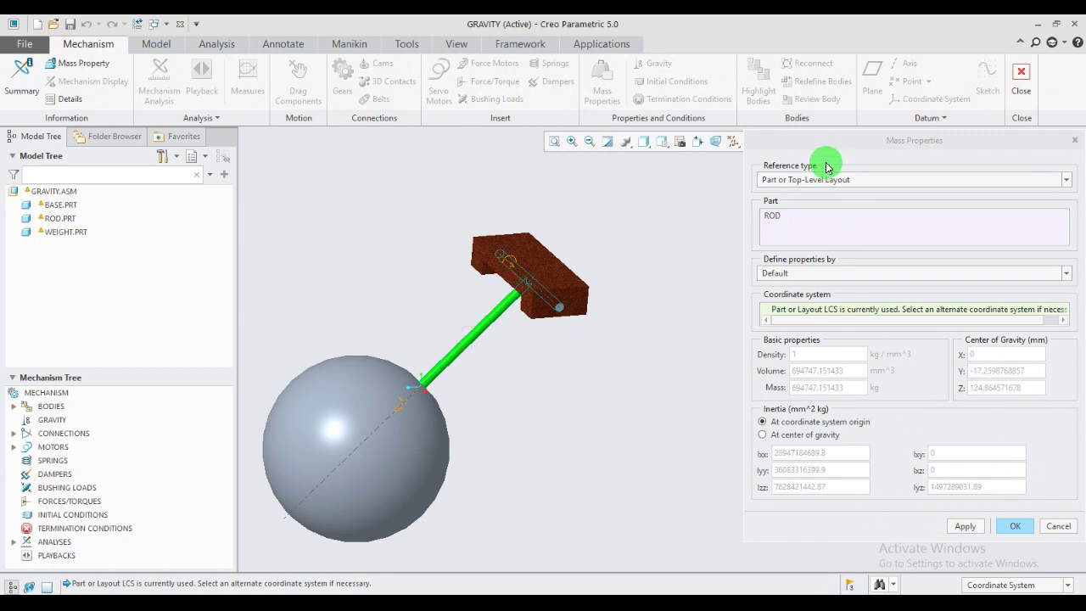
left_click_drag(820, 152, 771, 107)
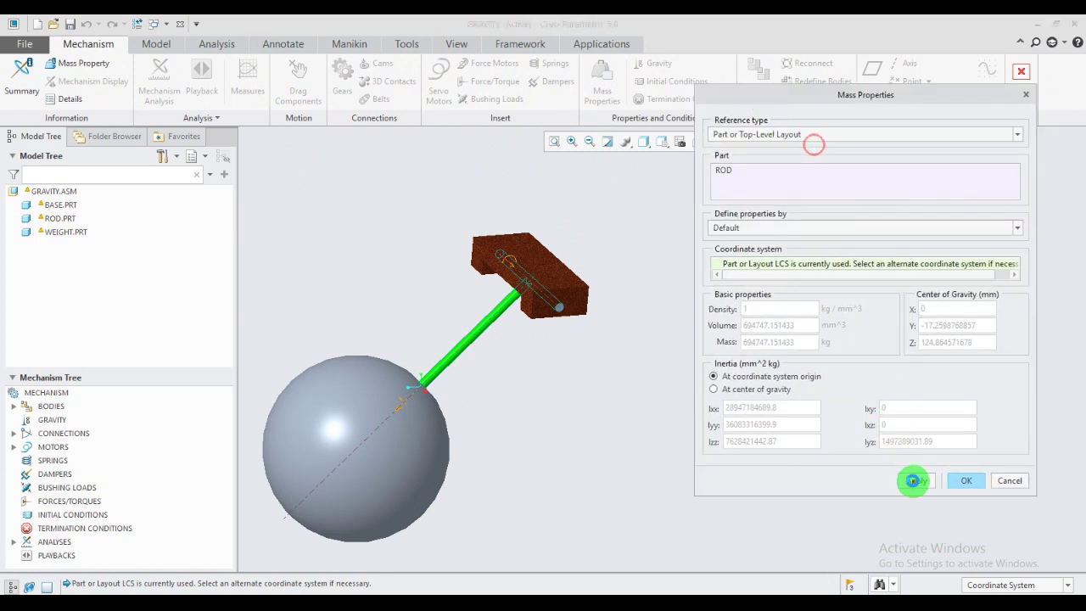
left_click(969, 487)
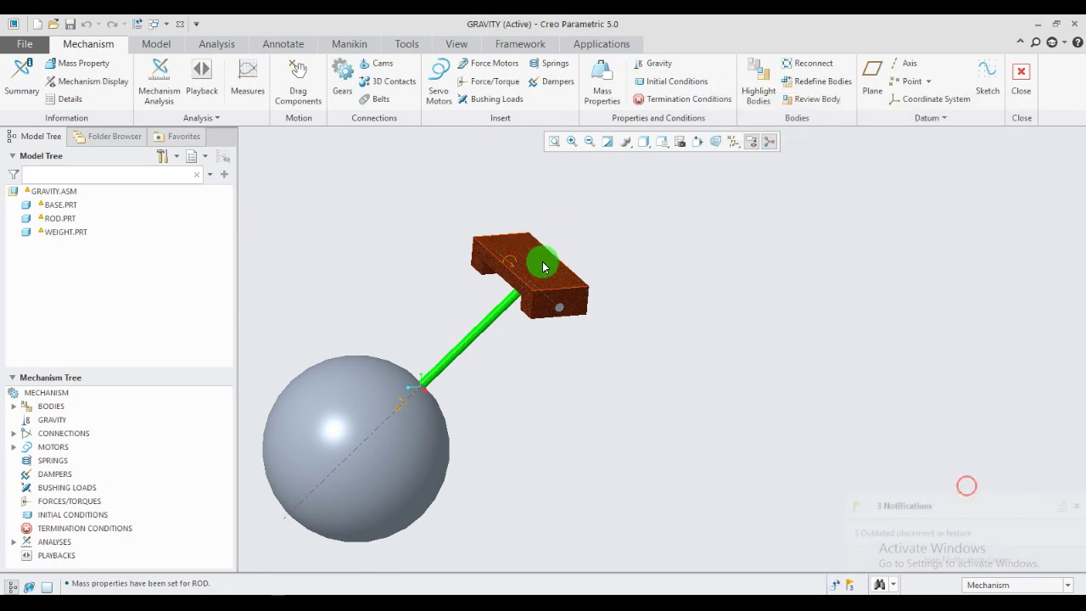
- Apply default mass properties to the base part
left_click(600, 85)
left_click(552, 256)
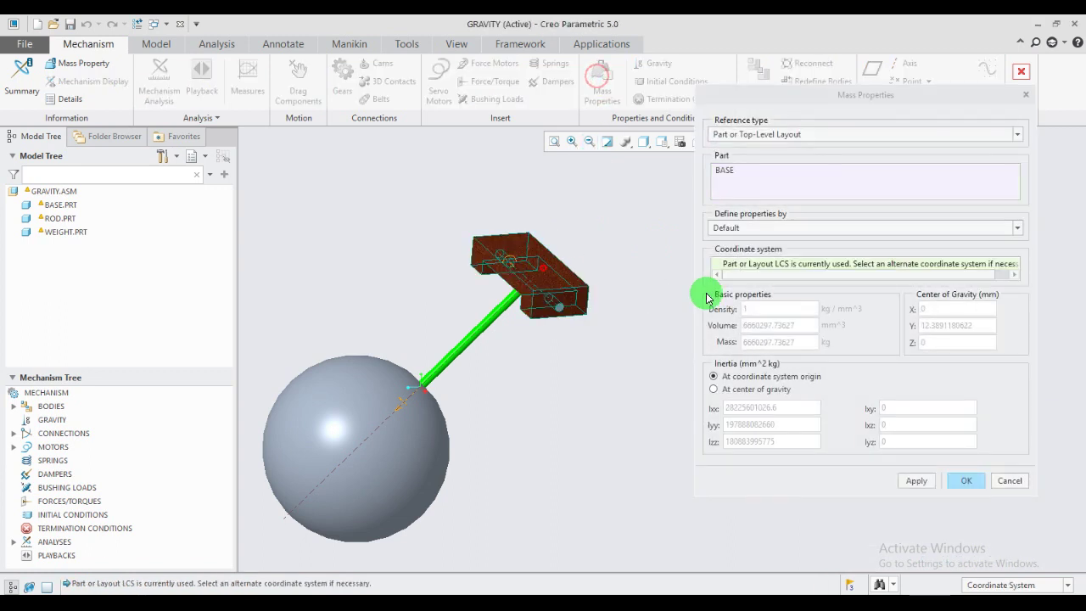
left_click(965, 485)
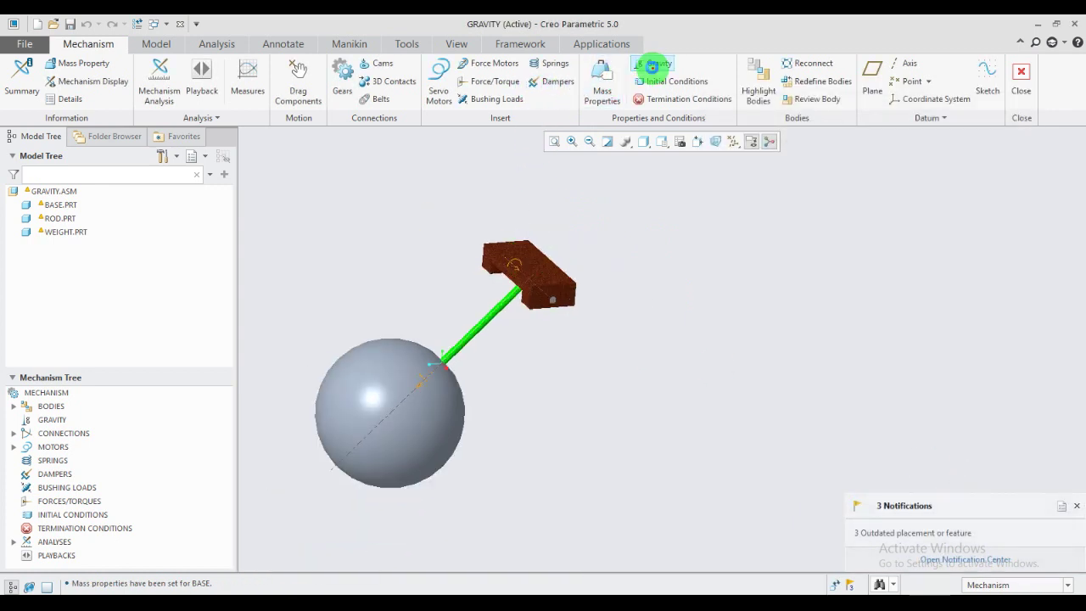
- Define gravity with magnitude 9806.65 mm/sec^2 and direction X 0, Y -1, Z 0, checking its arrow against the base
left_click(653, 65)
middle_click_drag(591, 301, 524, 296)
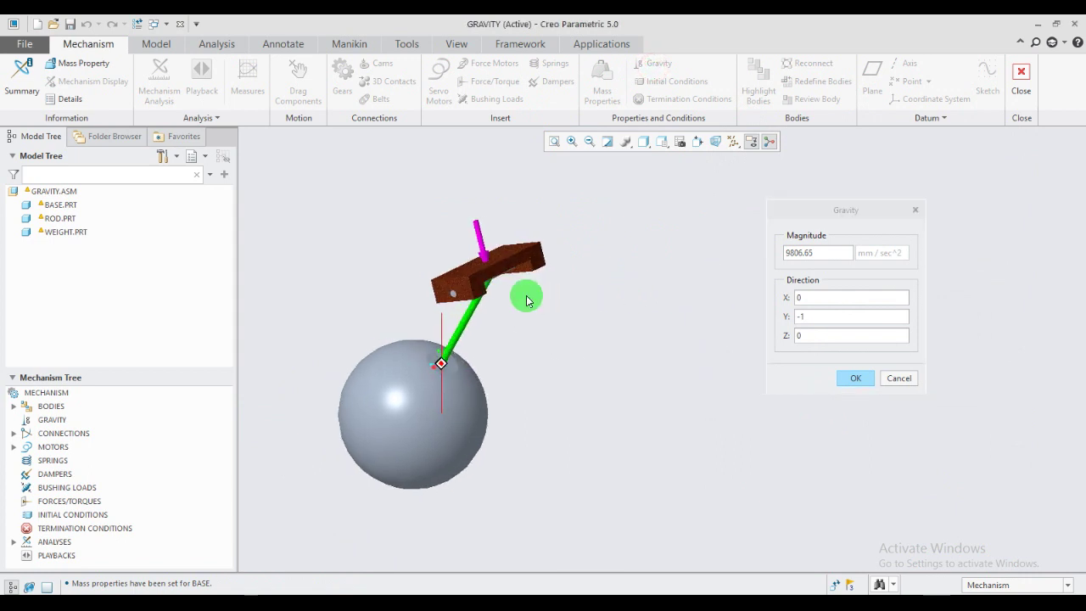
left_click_drag(812, 211, 761, 205)
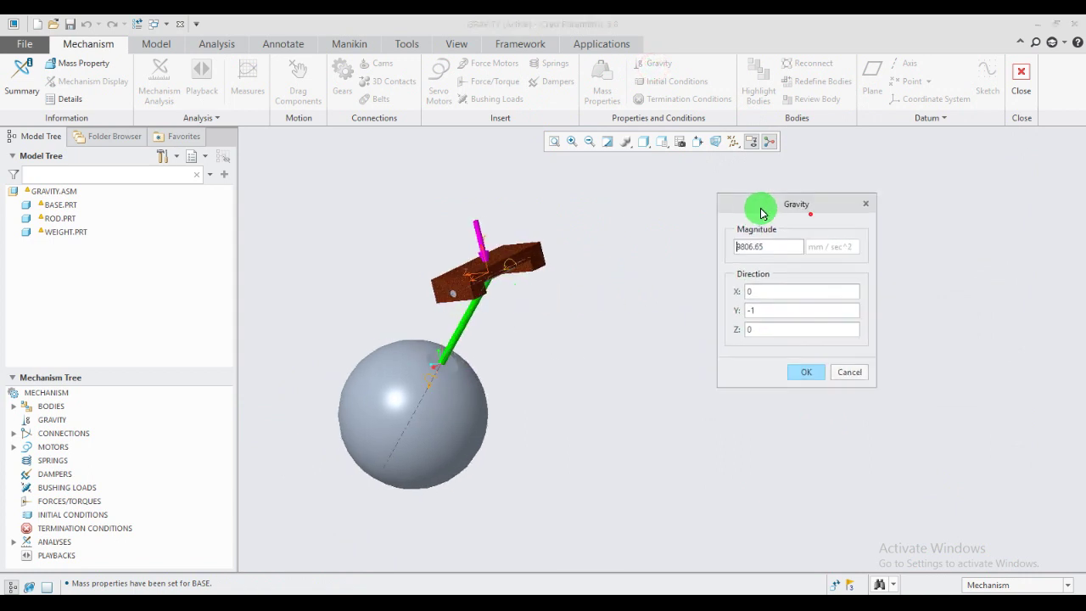
middle_click_drag(761, 205, 545, 283)
scroll(546, 282, "up", 3)
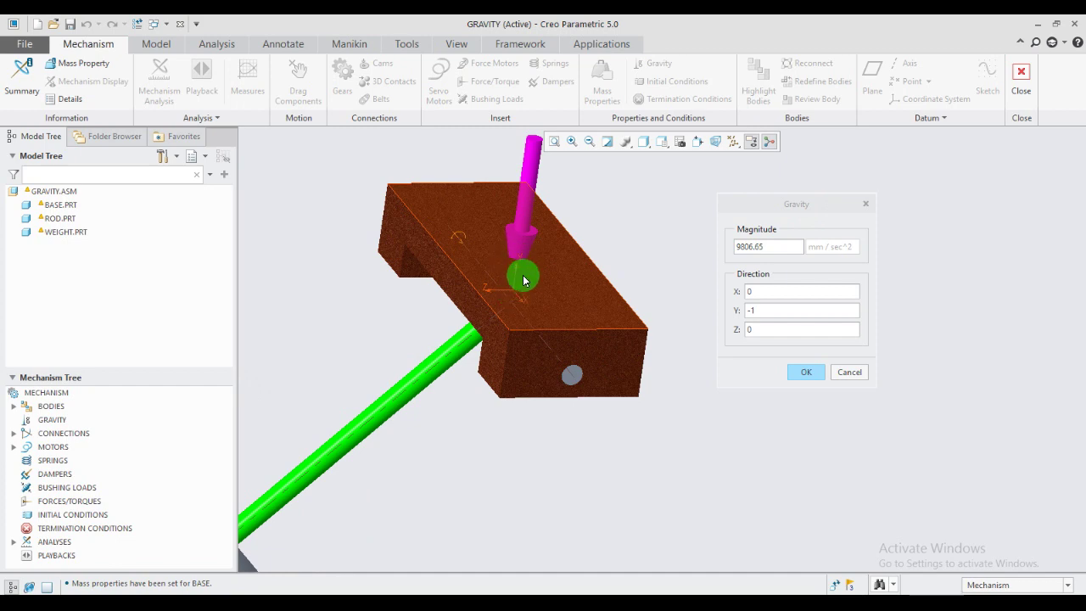
left_click(762, 311)
scroll(575, 341, "down", 5)
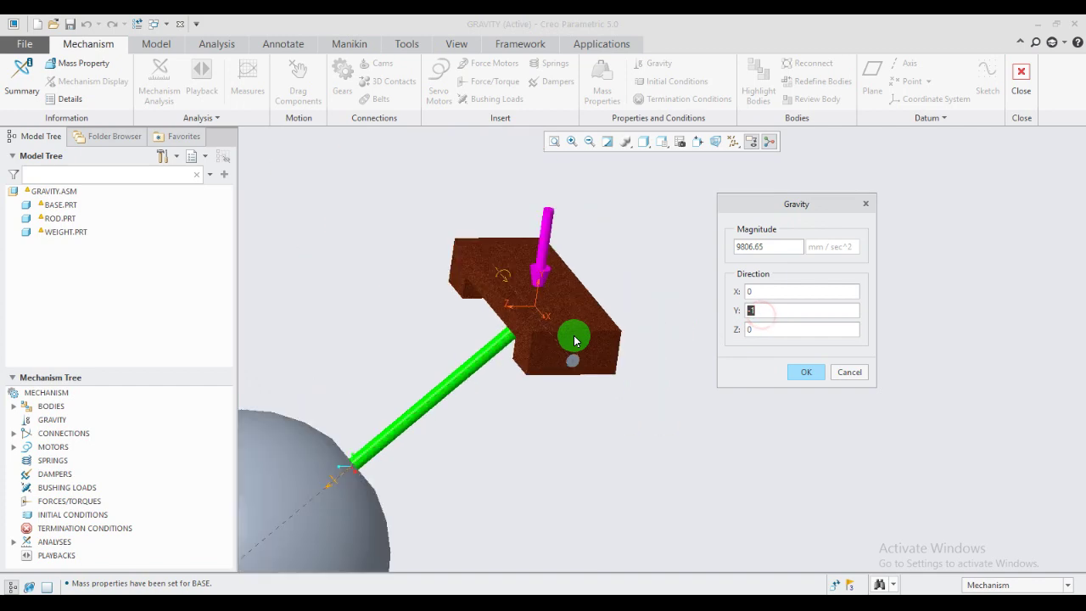
middle_click_drag(570, 348, 624, 327)
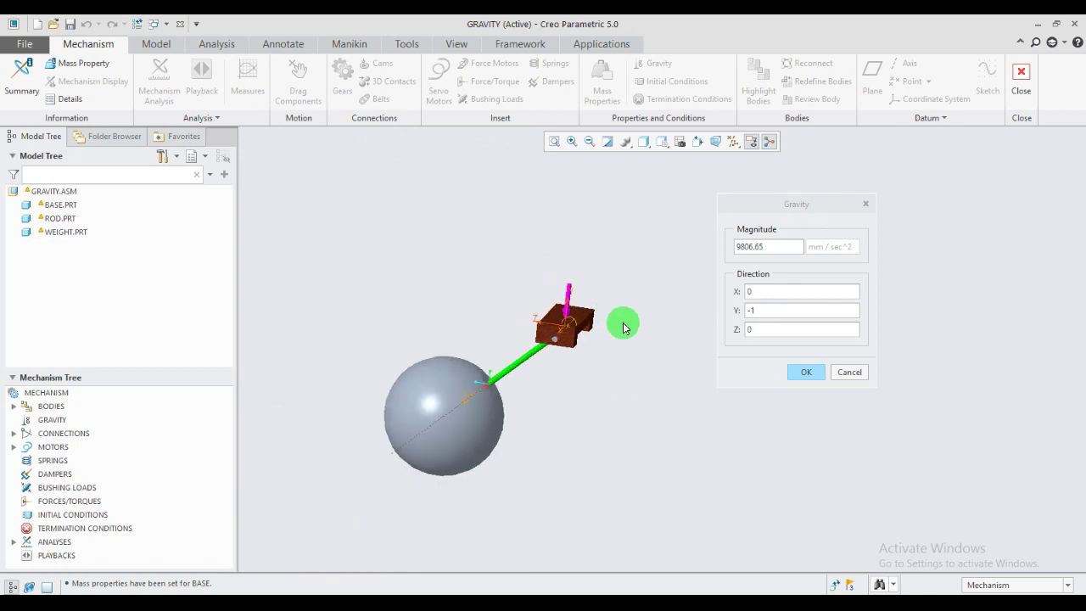
left_click(807, 374)
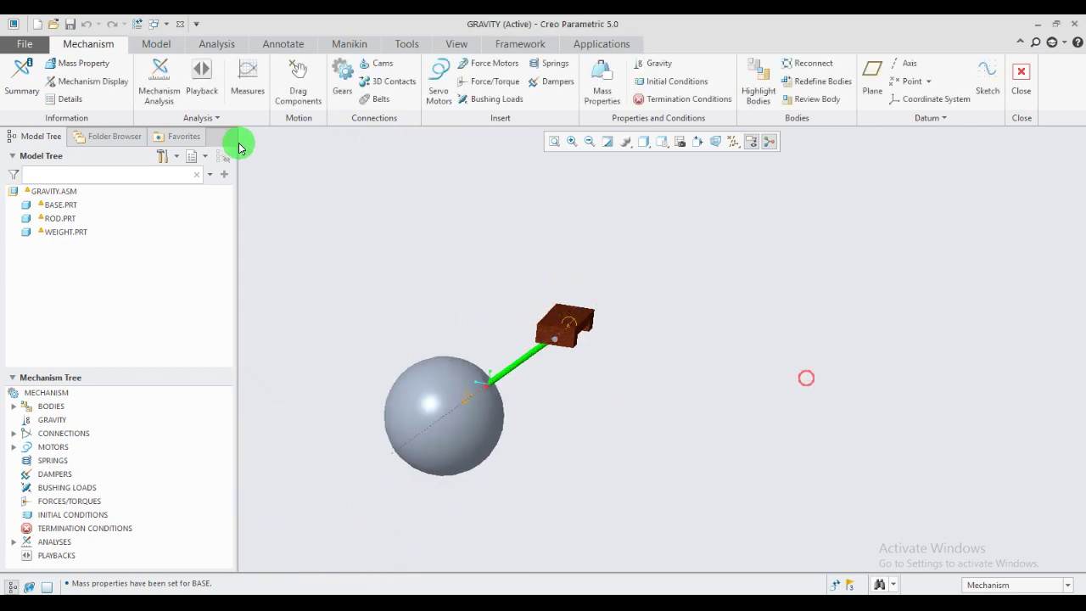
- Create a Dynamic mechanism analysis with gravity enabled, run it and accept the definition
left_click(161, 92)
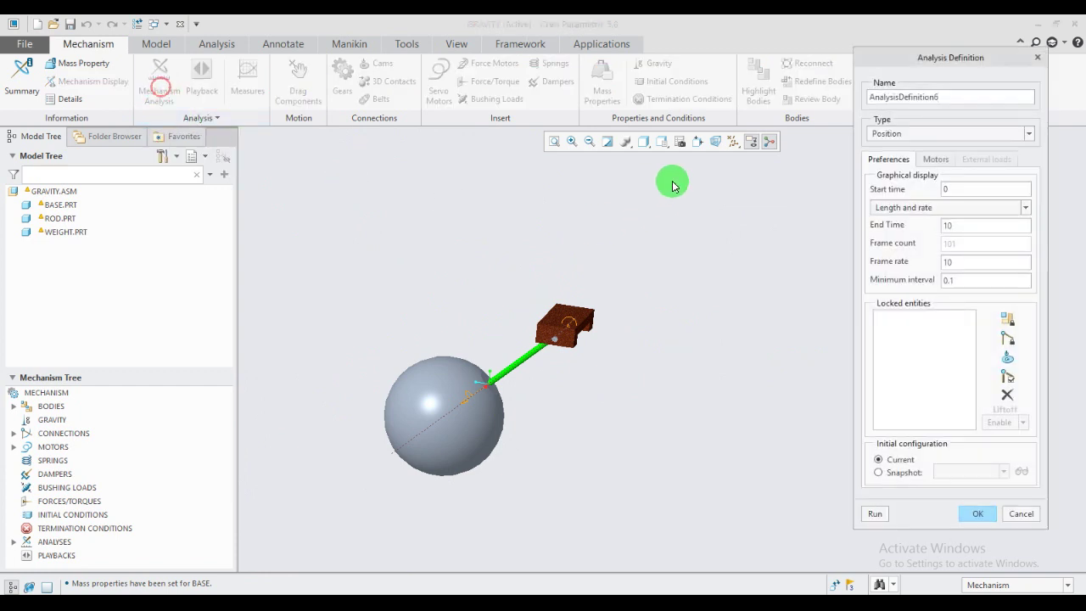
left_click(915, 134)
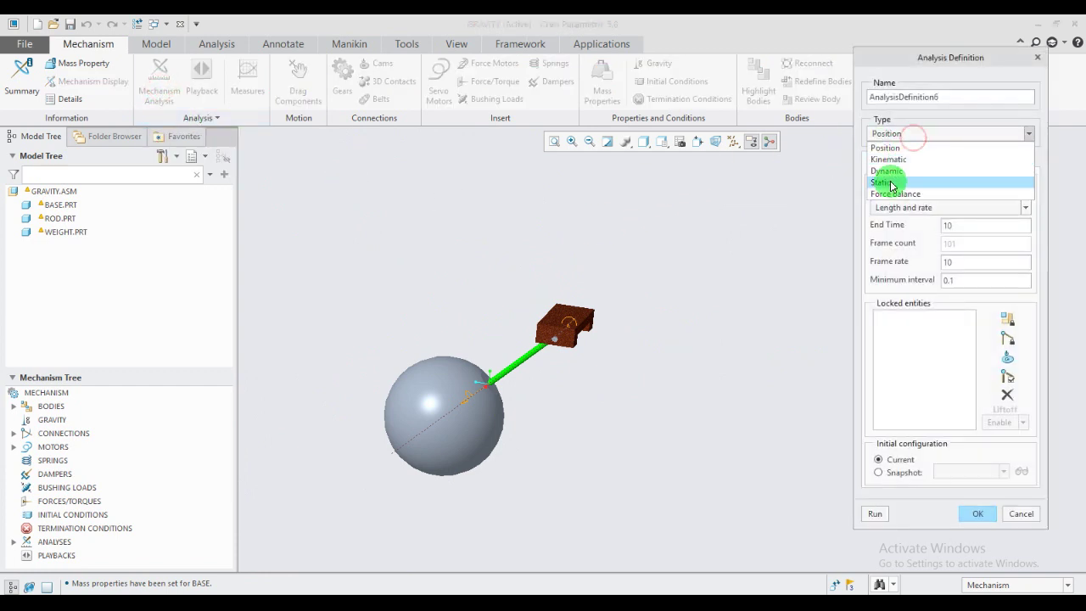
left_click(889, 172)
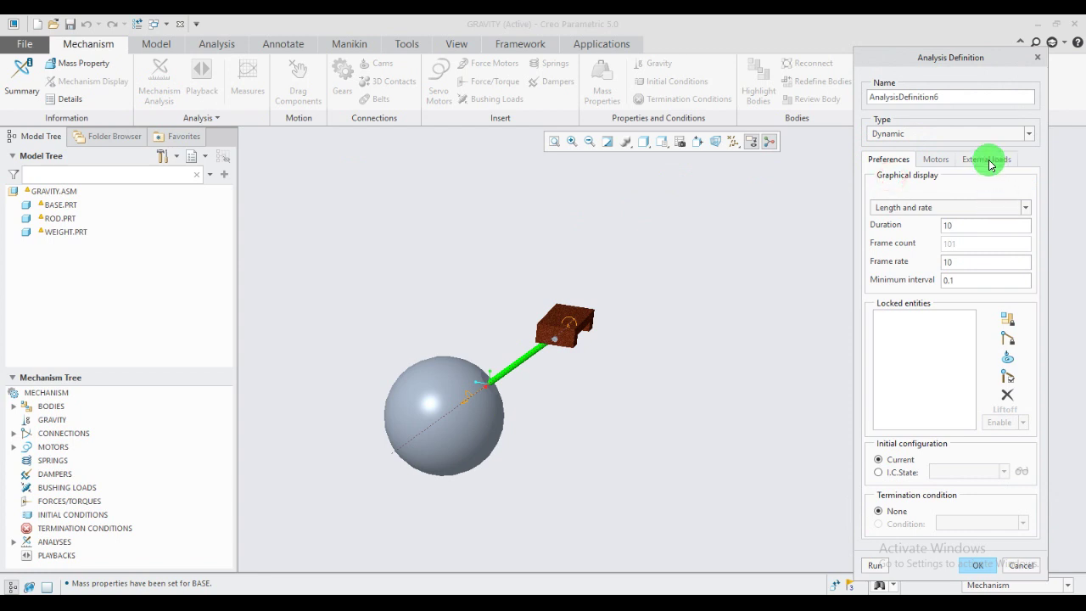
left_click(989, 160)
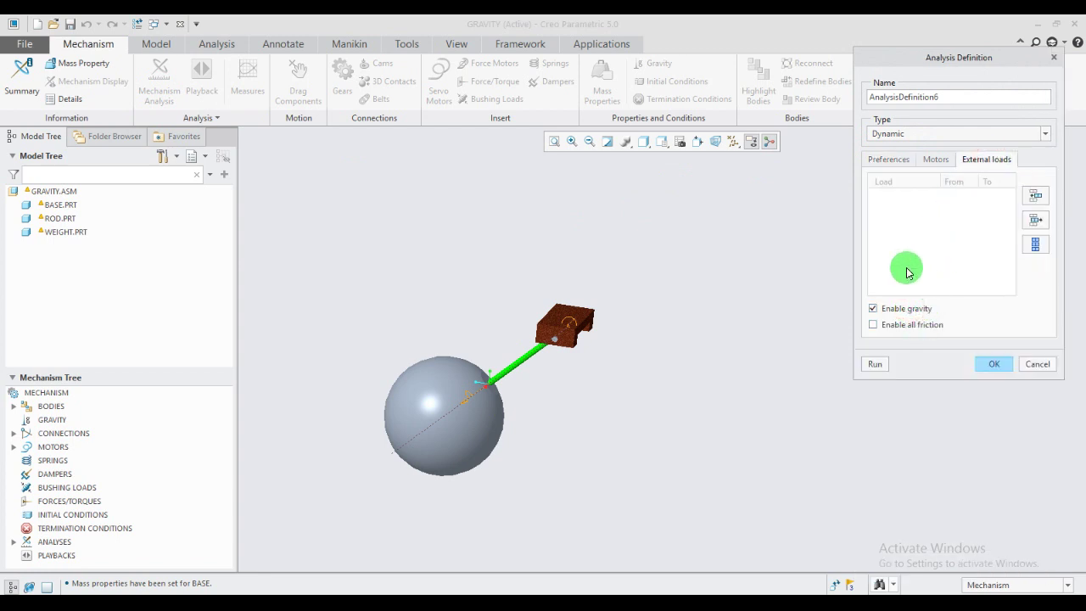
left_click(876, 364)
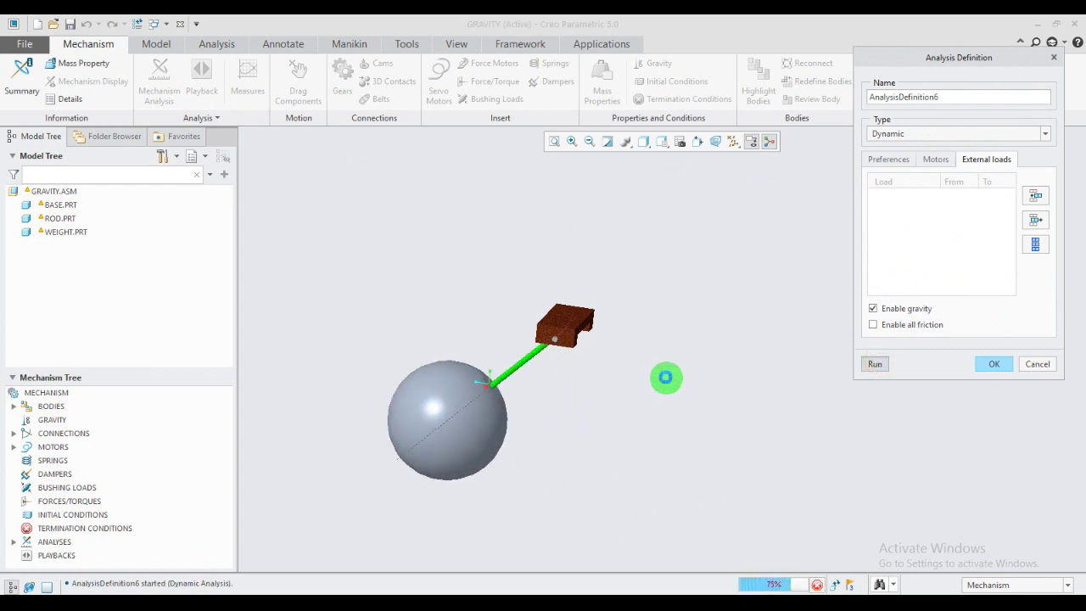
left_click(995, 364)
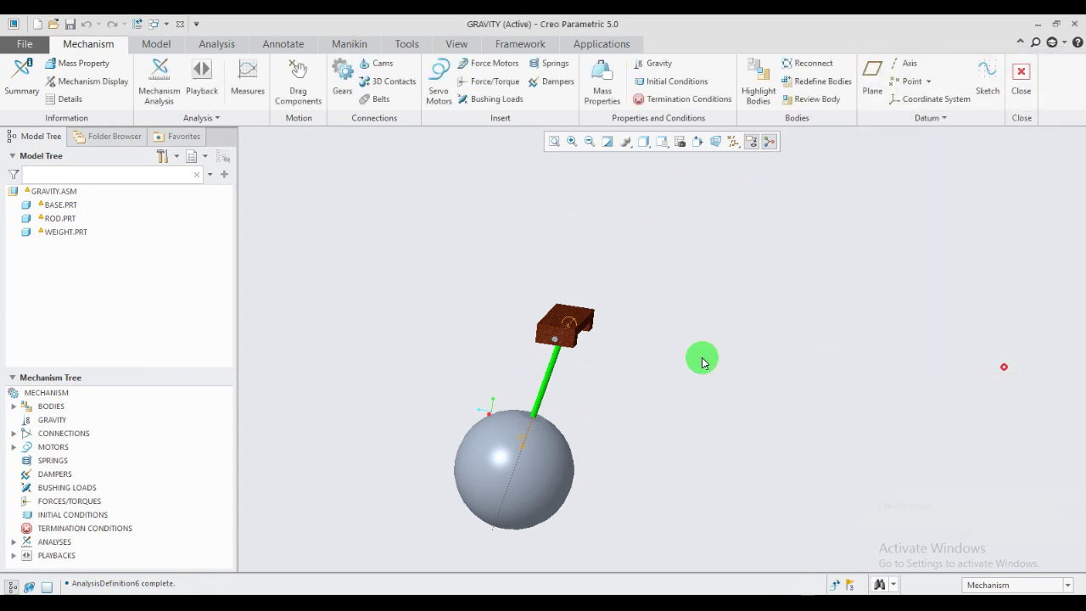
- Reposition the pendulum with Drag Components so the weight hangs almost straight below the base
scroll(541, 357, "down", 3)
scroll(516, 347, "up", 5)
mouse_move(517, 348)
middle_mouse_down()
mouse_move(549, 366)
mouse_move(543, 356)
mouse_move(527, 426)
mouse_move(455, 410)
middle_mouse_up()
scroll(472, 421, "down", 2)
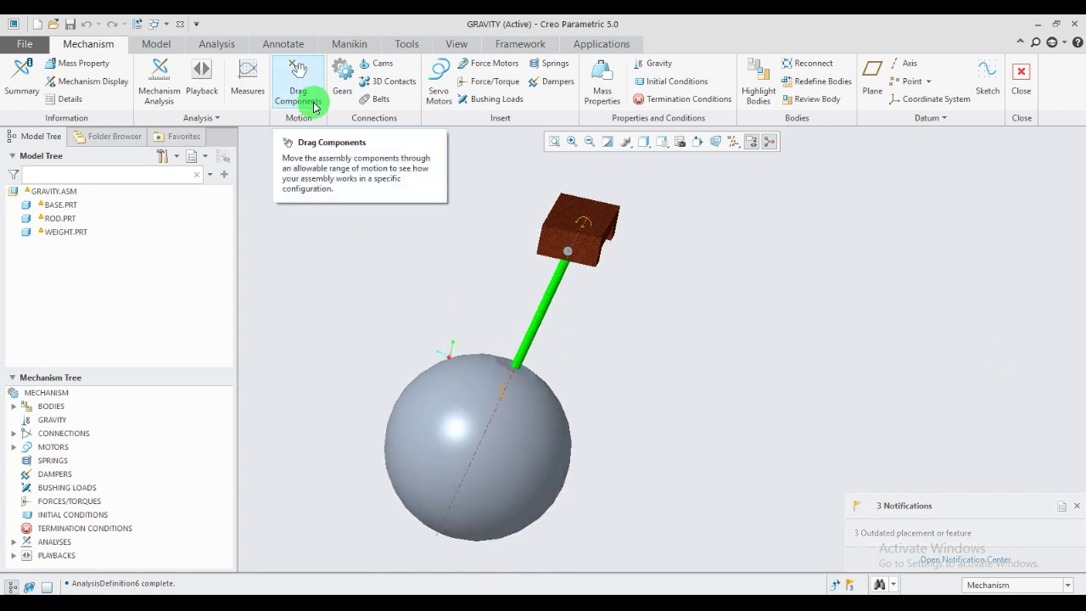
left_click(304, 81)
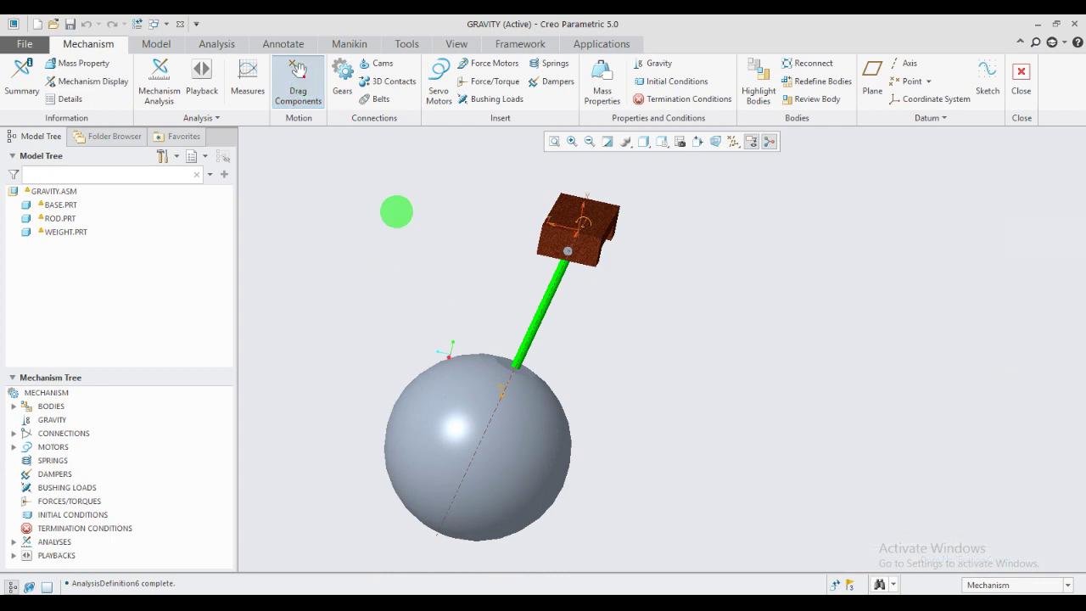
mouse_move(500, 421)
left_mouse_down()
mouse_move(580, 437)
mouse_move(509, 425)
mouse_move(518, 430)
left_mouse_up()
left_click(517, 426)
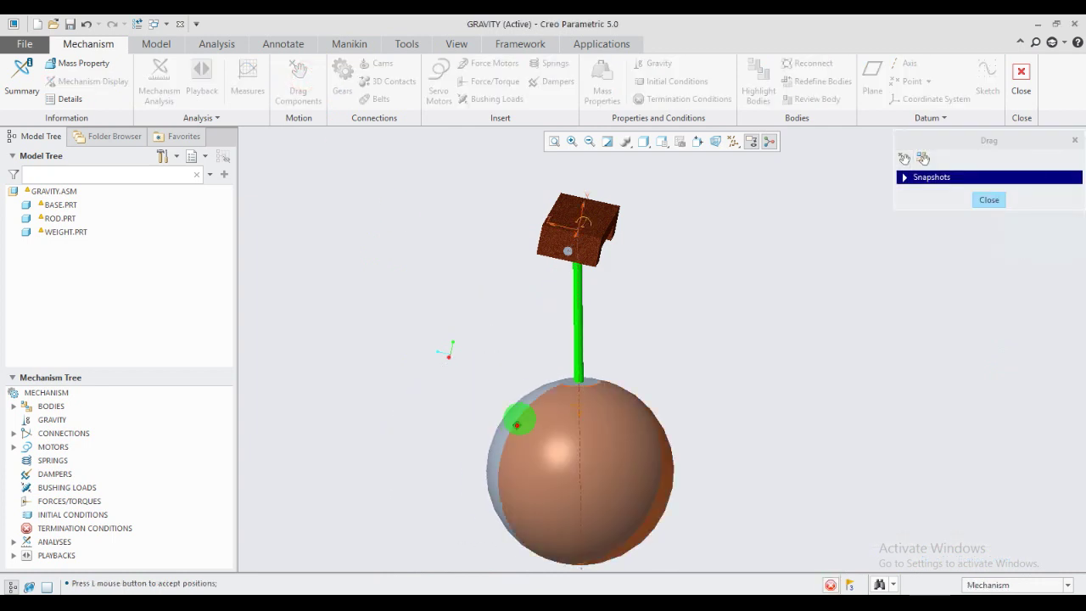
left_click(1022, 253)
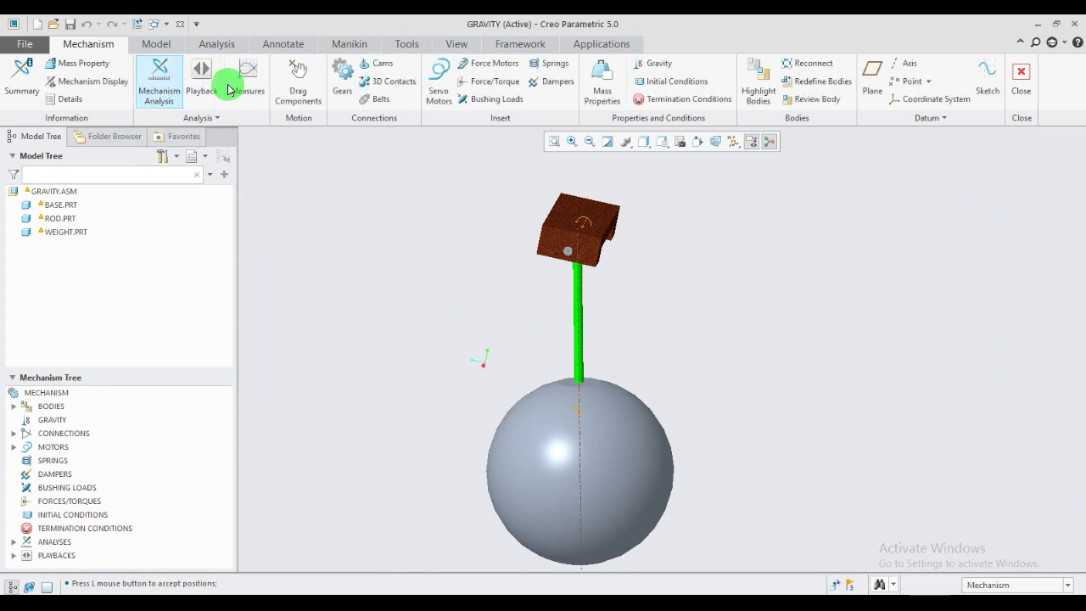
- Create a second Dynamic analysis with gravity and all friction enabled, run it and accept the definition
left_click(161, 85)
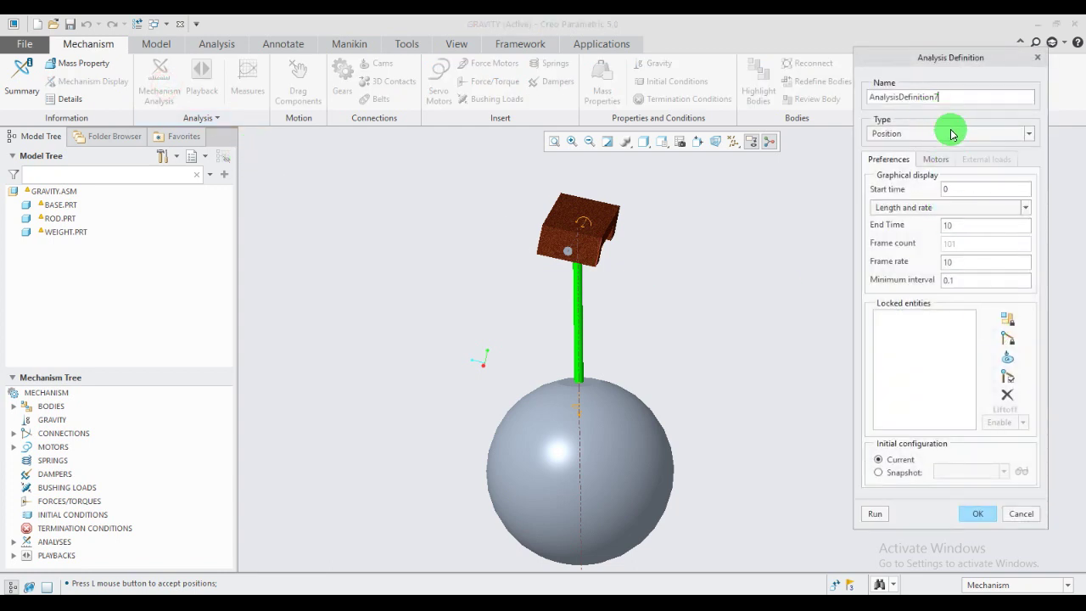
left_click(951, 134)
left_click(913, 171)
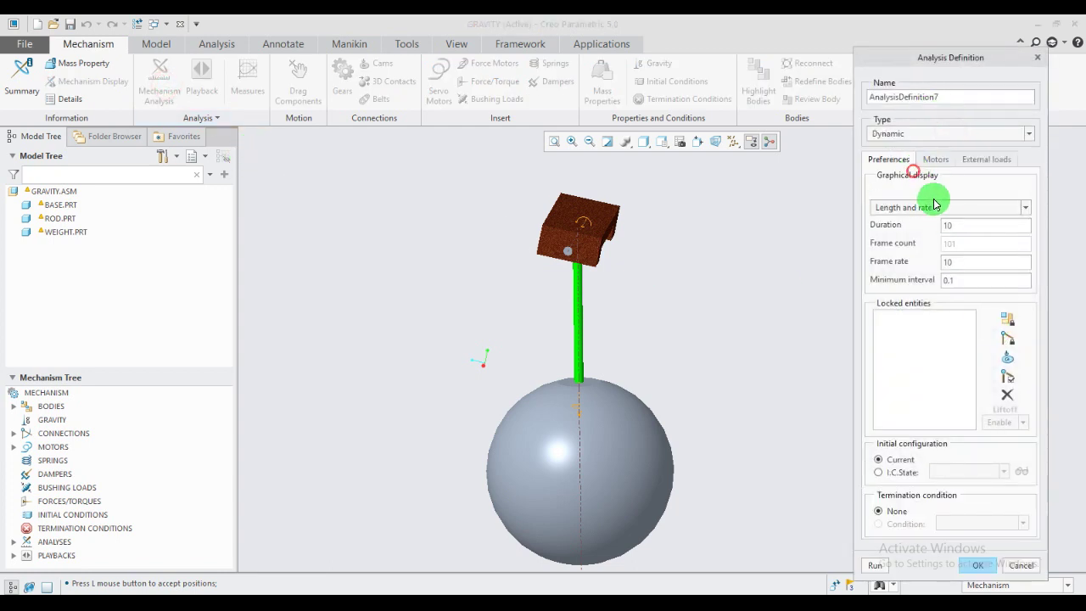
left_click(987, 159)
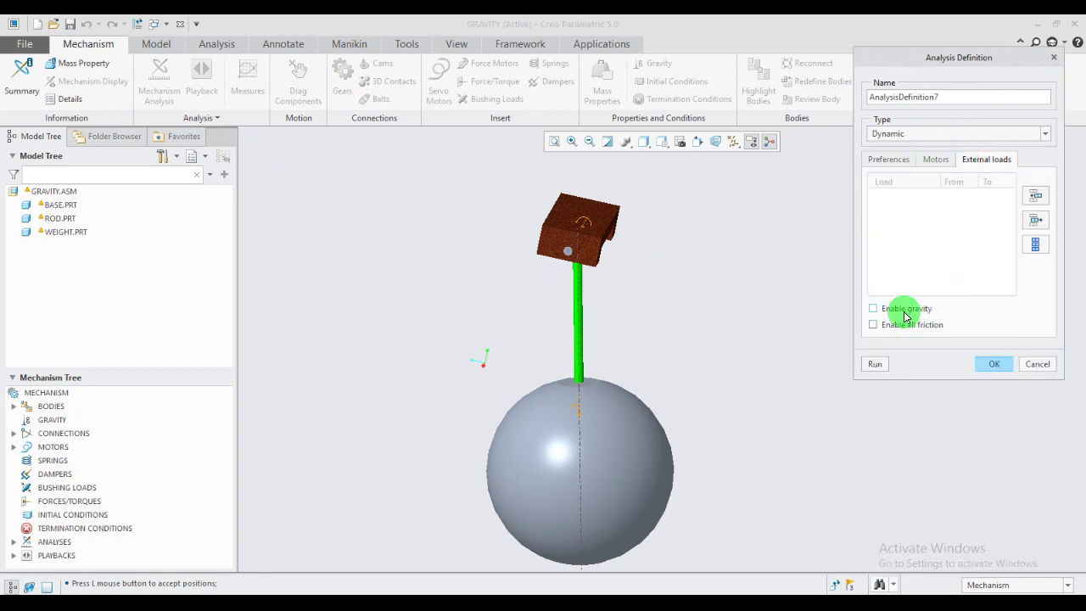
left_click(875, 364)
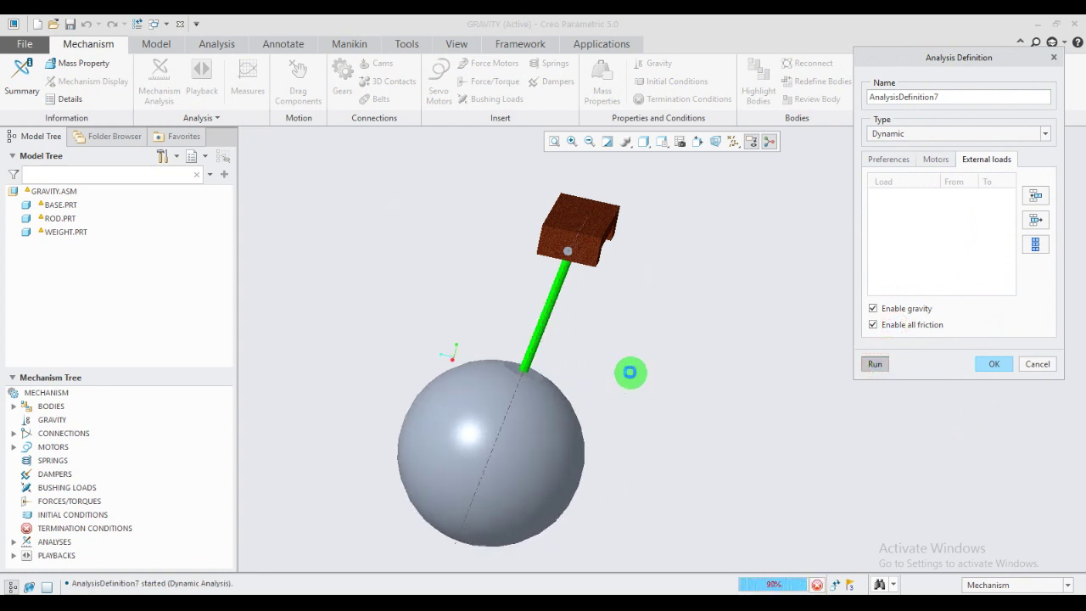
left_click(993, 365)
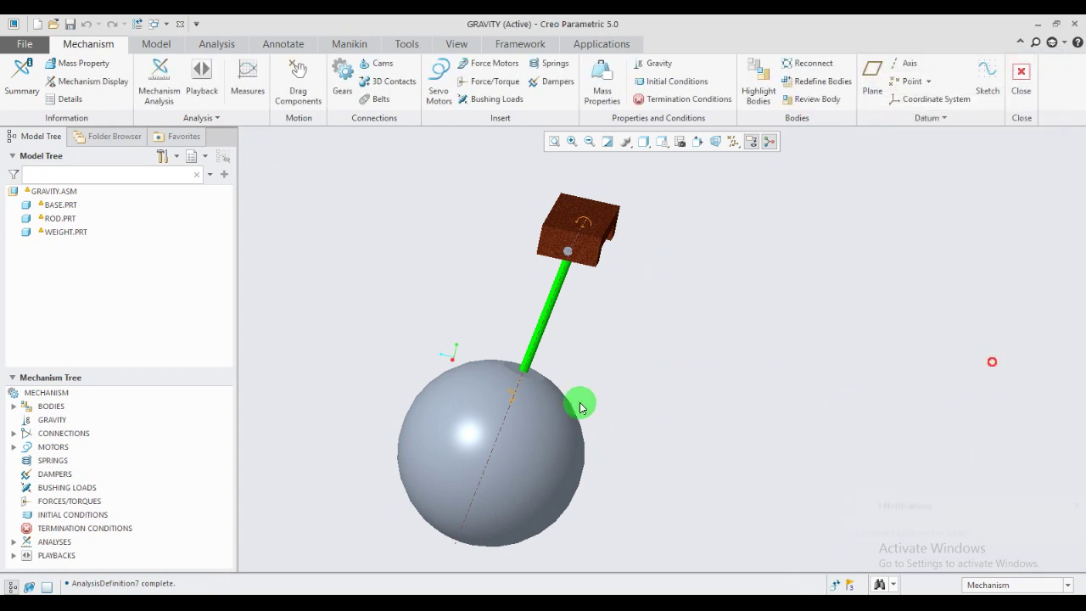
- Raise the weight sideways with Drag Components until the rod is nearly horizontal, and finish the repositioning
scroll(571, 405, "down", 2)
scroll(563, 407, "up", 6)
middle_click_drag(578, 403, 606, 410)
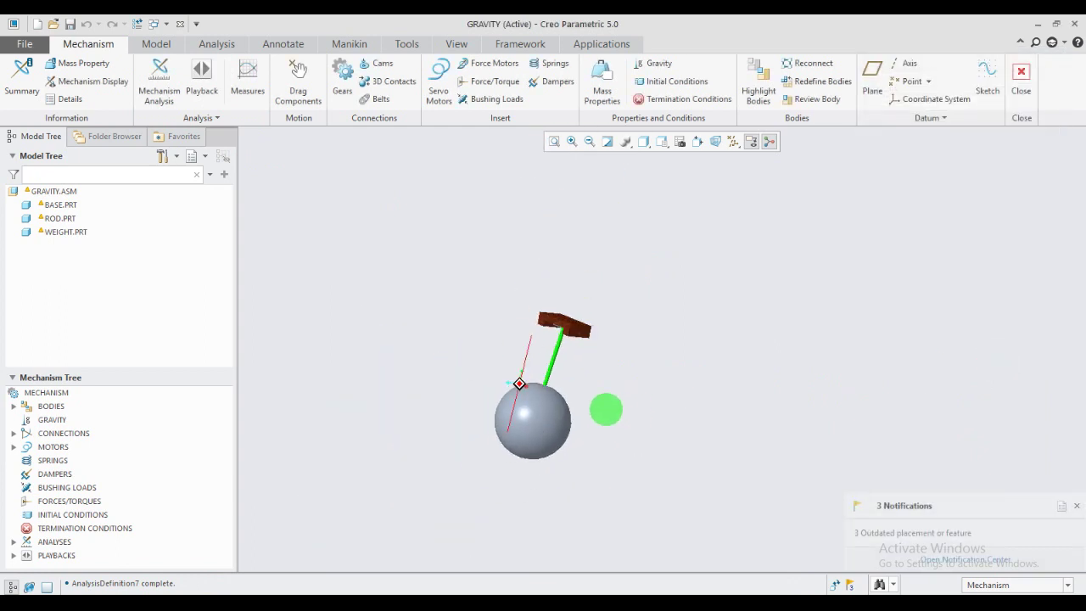
left_click(298, 82)
left_click(525, 422)
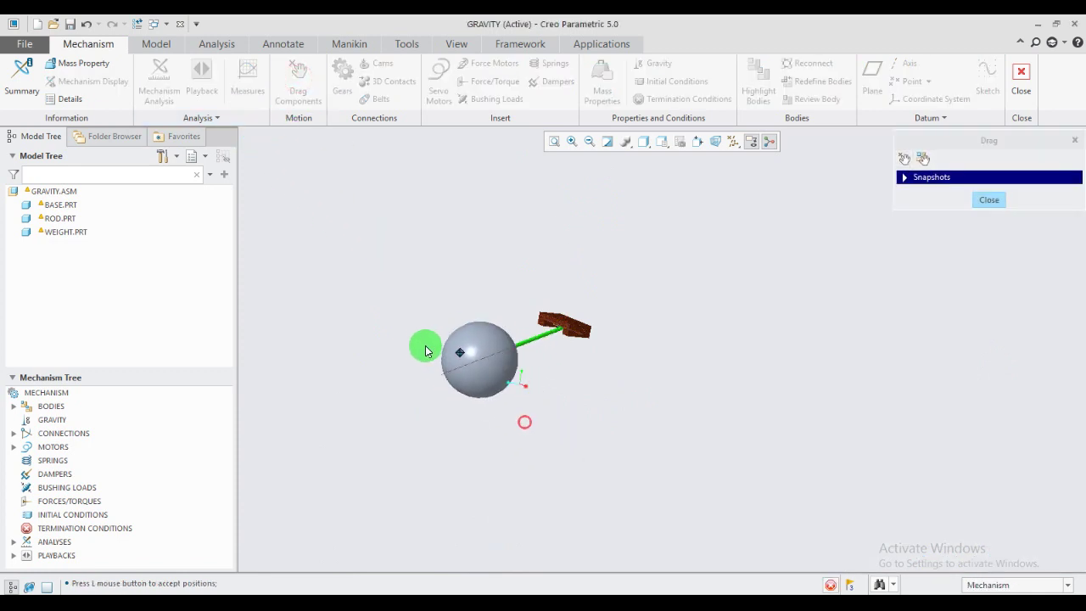
left_click(425, 346)
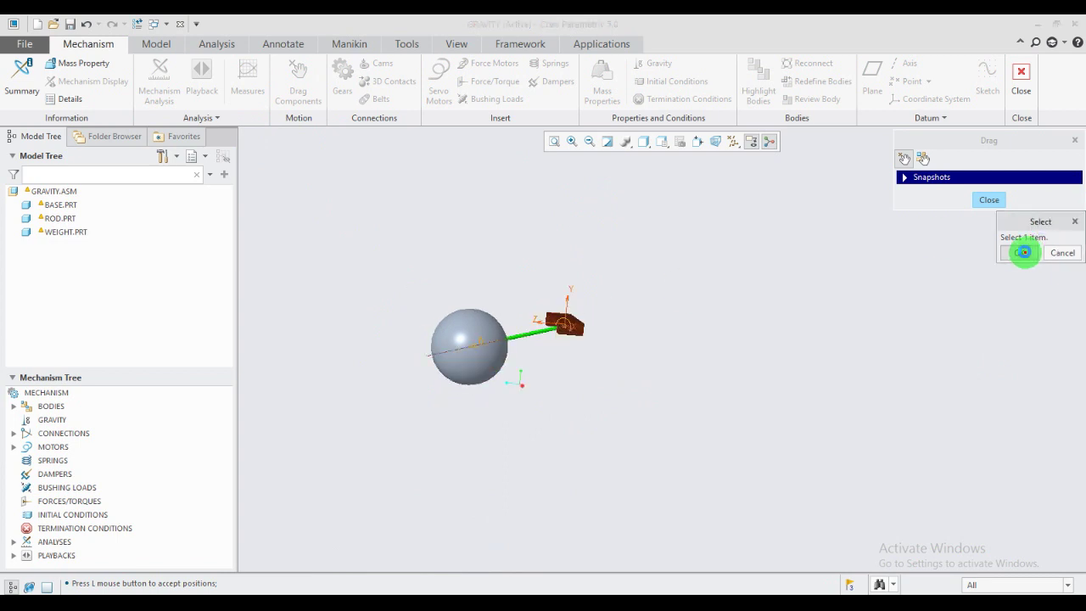
left_click(1025, 253)
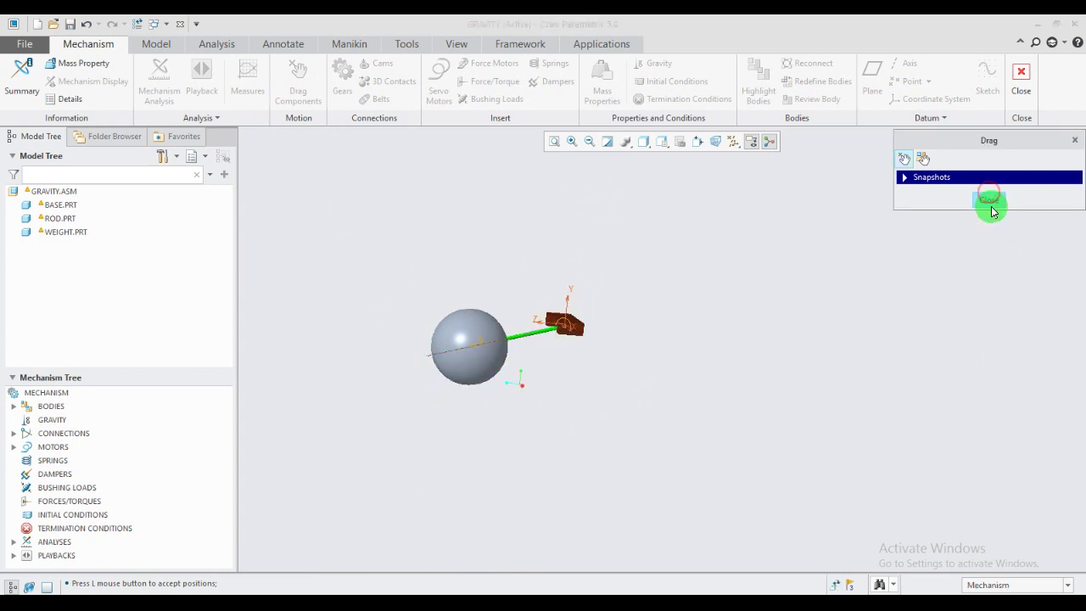
left_click(991, 207)
- Start a third mechanism analysis of type Dynamic with gravity and all friction enabled
middle_click_drag(571, 308, 580, 339)
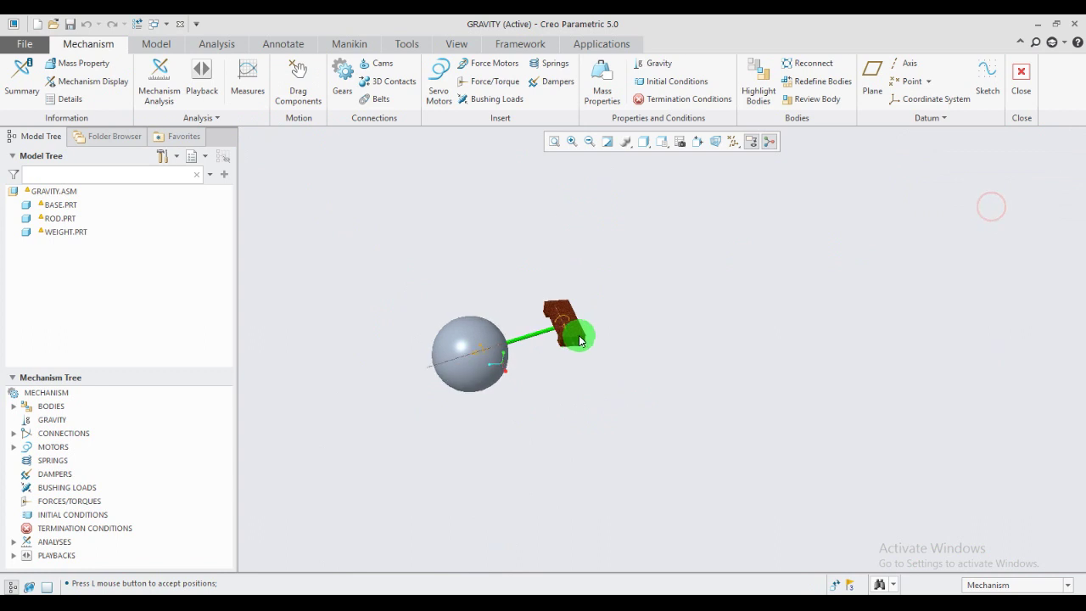
scroll(578, 339, "down", 3)
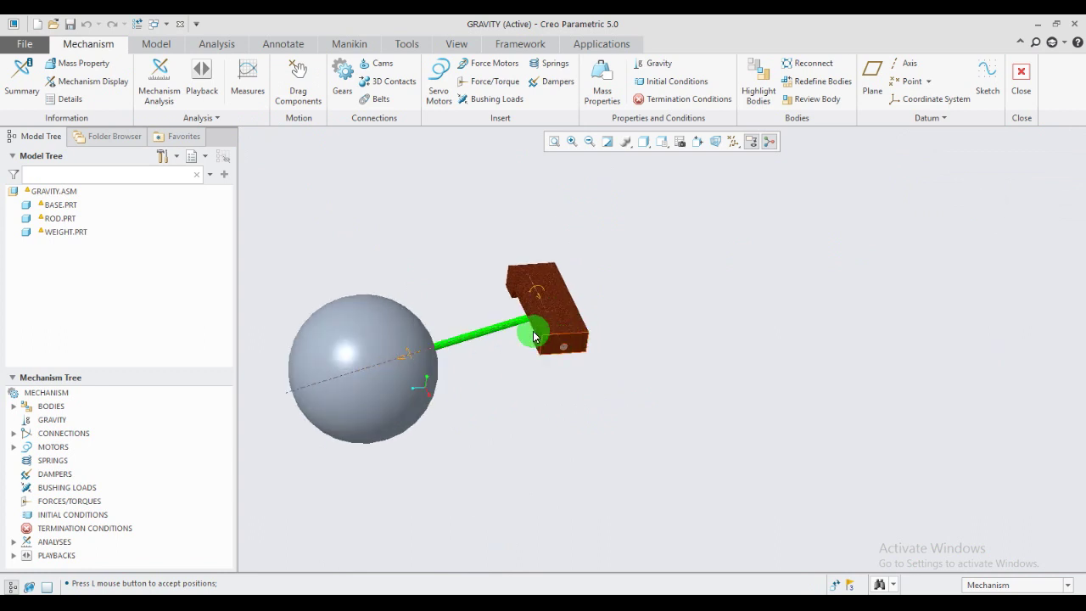
left_click(174, 85)
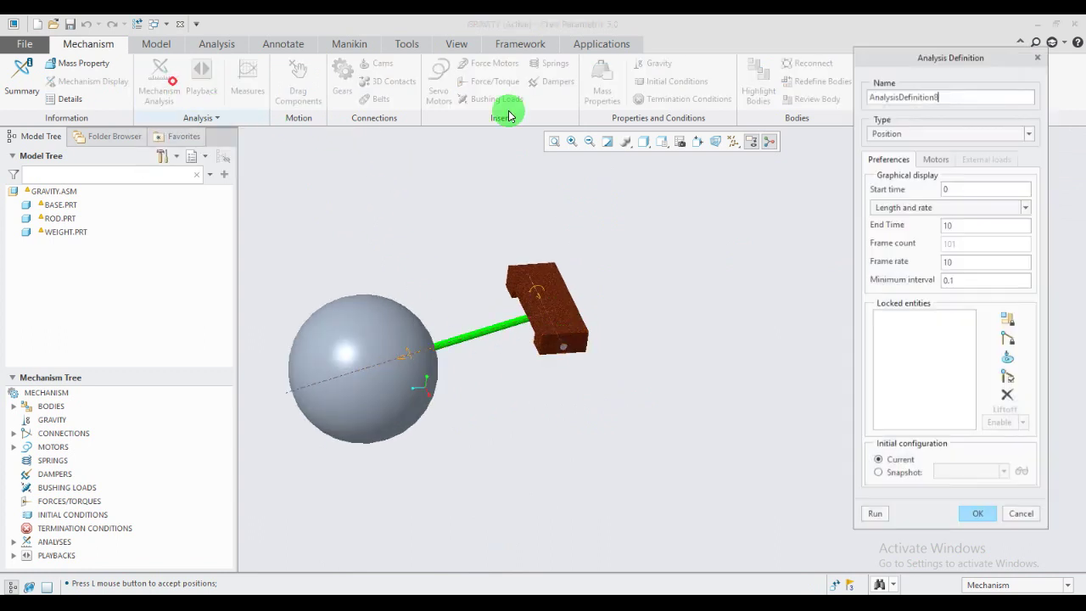
left_click(954, 133)
left_click(919, 172)
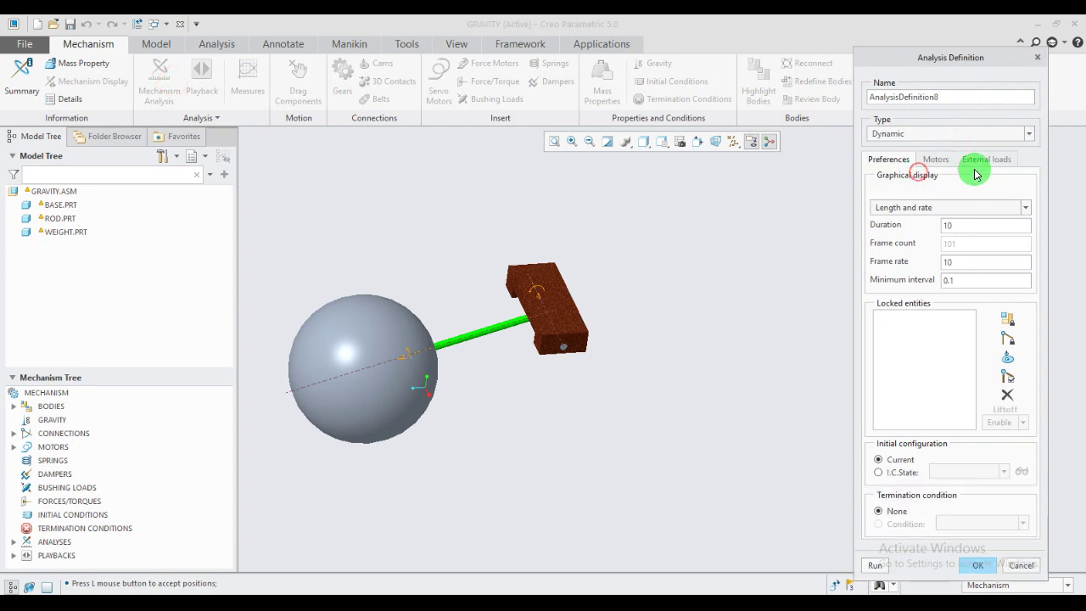
left_click(982, 163)
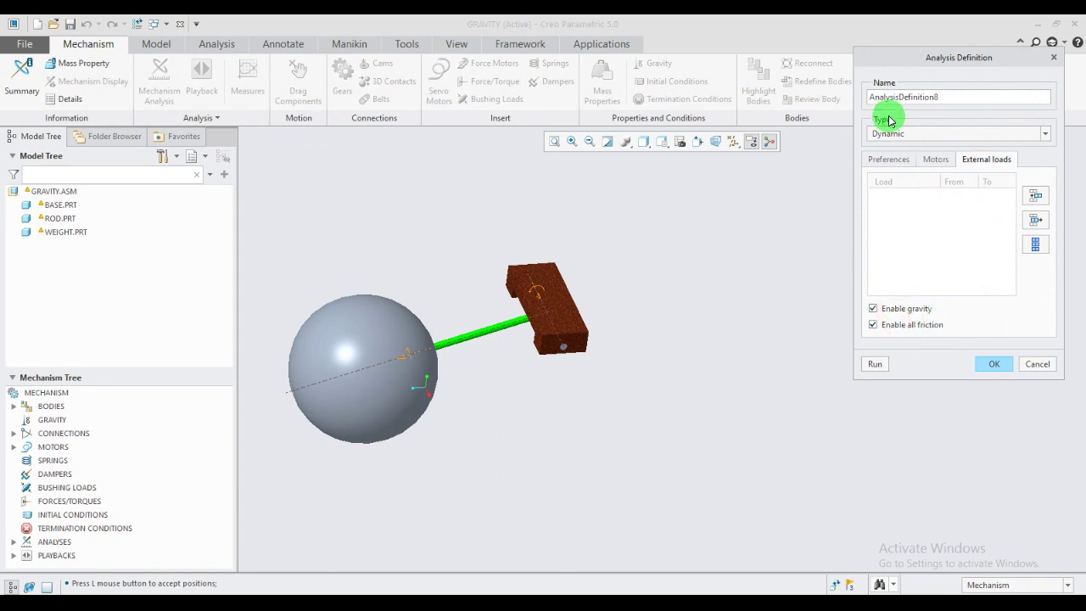
- Set the third analysis's duration to 20, run it and accept the definition
left_click(888, 160)
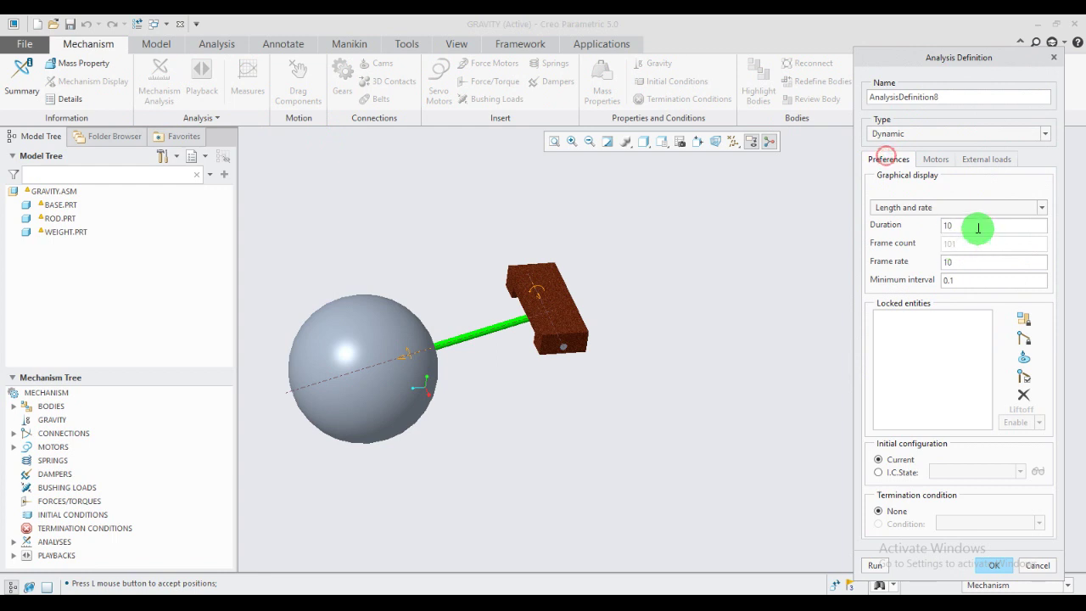
left_click(976, 226)
left_click_drag(976, 225, 927, 226)
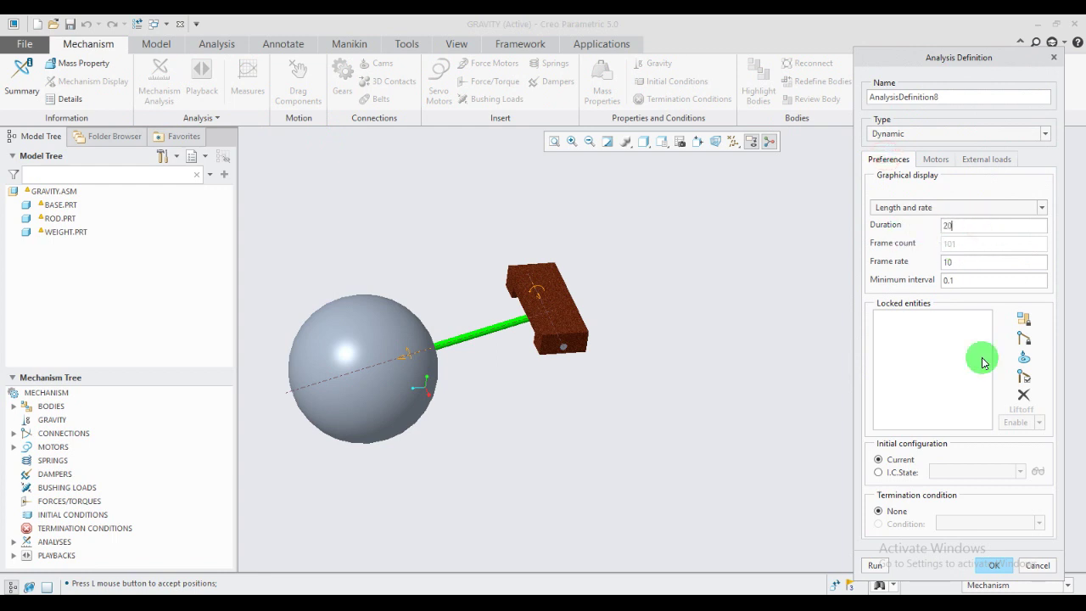
type("20")
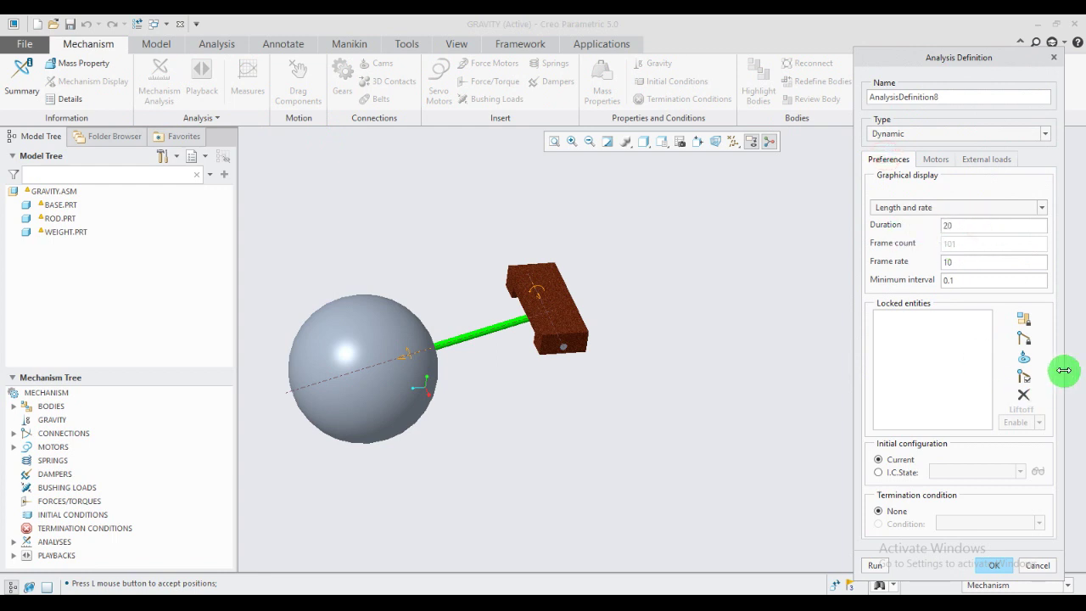
left_click(882, 567)
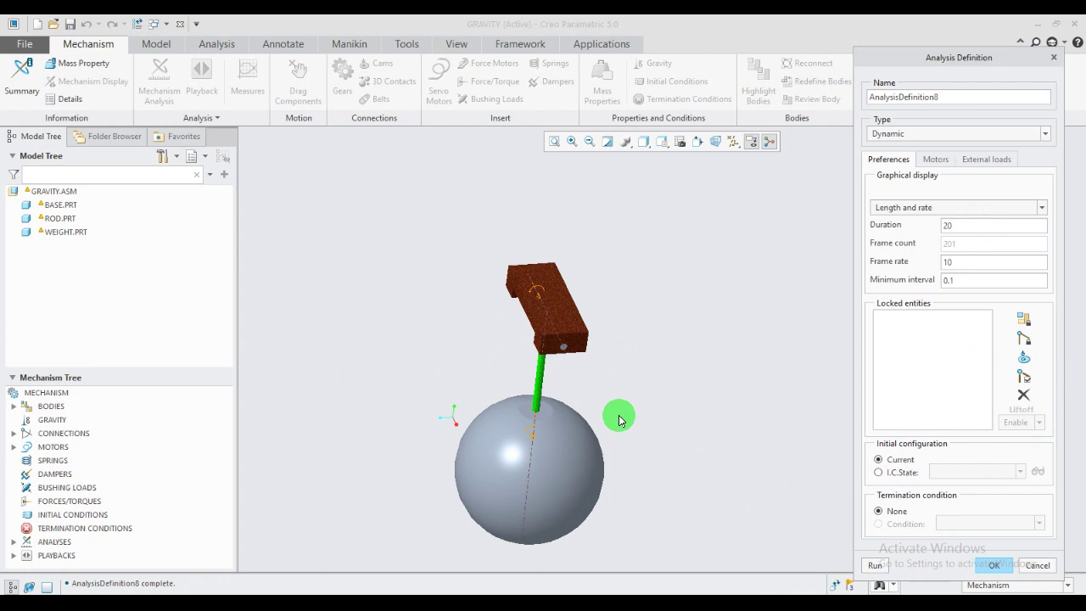
middle_click_drag(543, 400, 583, 419)
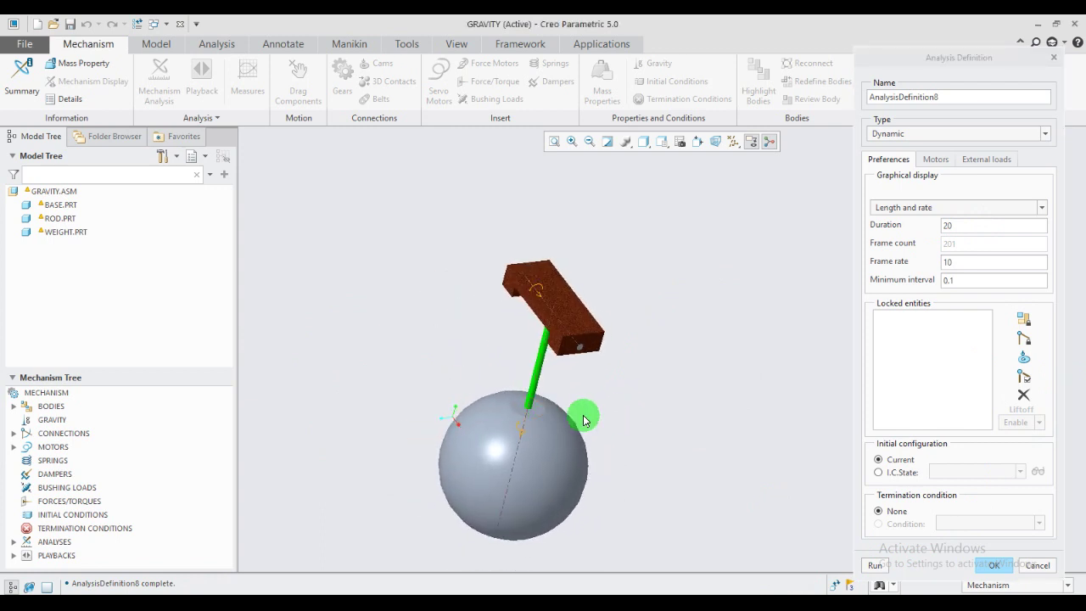
scroll(482, 297, "down", 2)
scroll(524, 302, "up", 3)
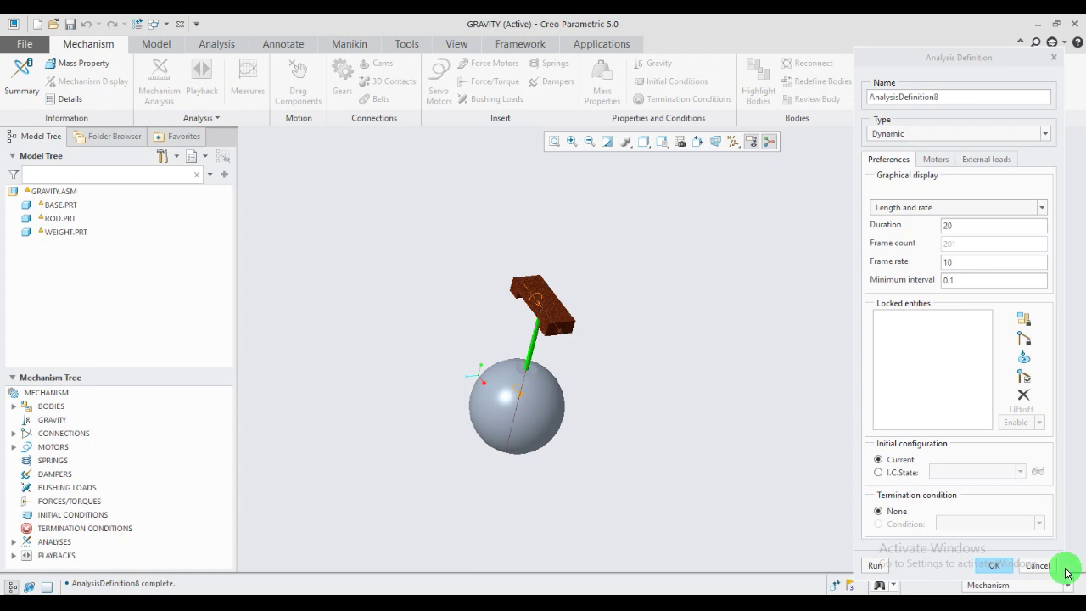
left_click(993, 566)
scroll(520, 334, "down", 2)
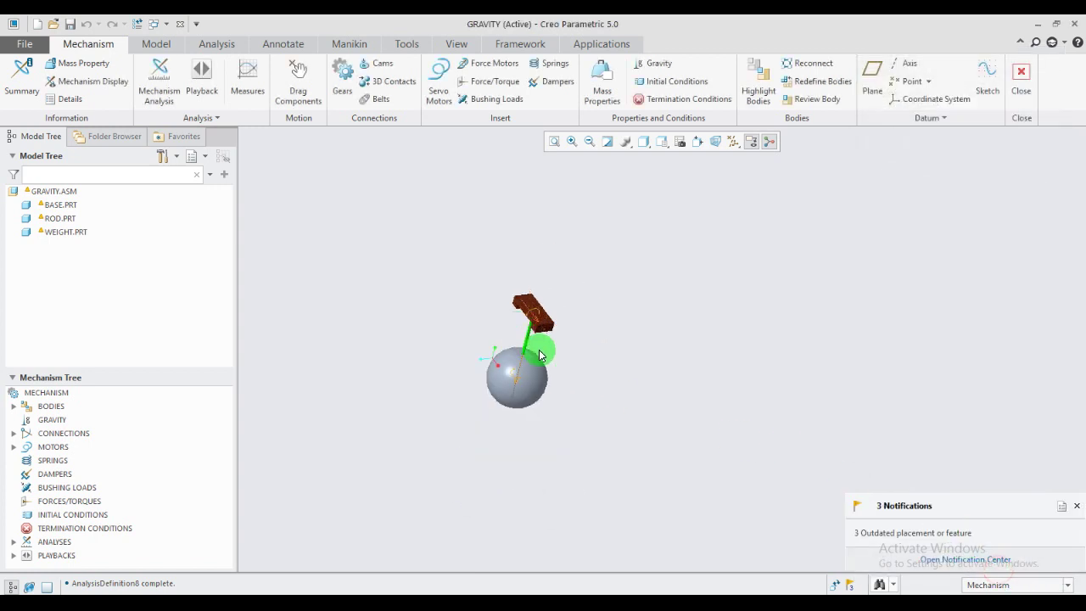
mouse_move(535, 344)
middle_mouse_down()
mouse_move(481, 332)
mouse_move(497, 331)
middle_mouse_up()
scroll(498, 331, "down", 3)
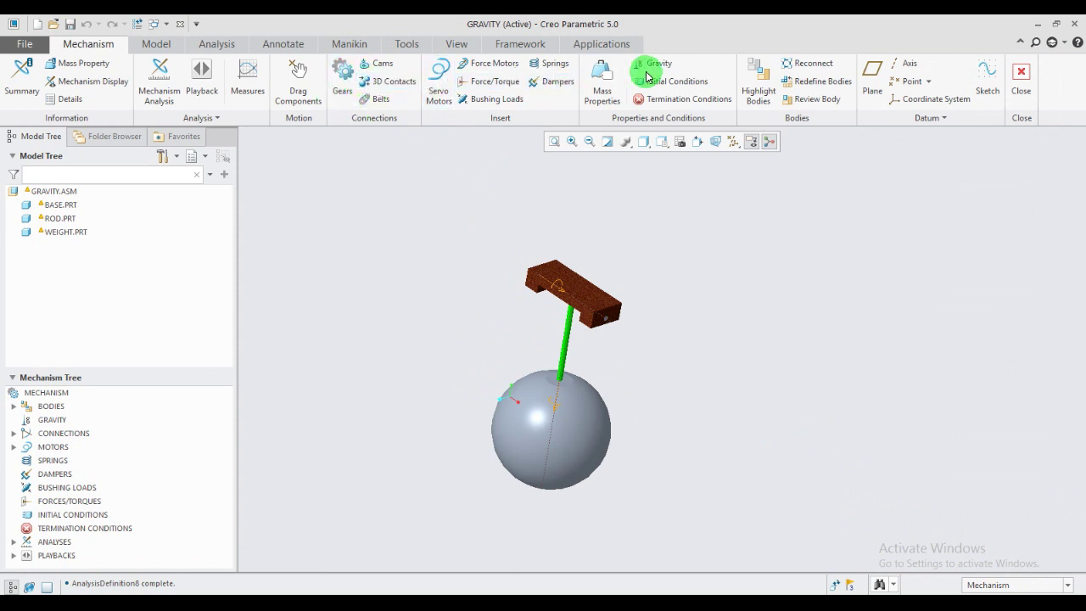
scroll(524, 309, "down", 3)
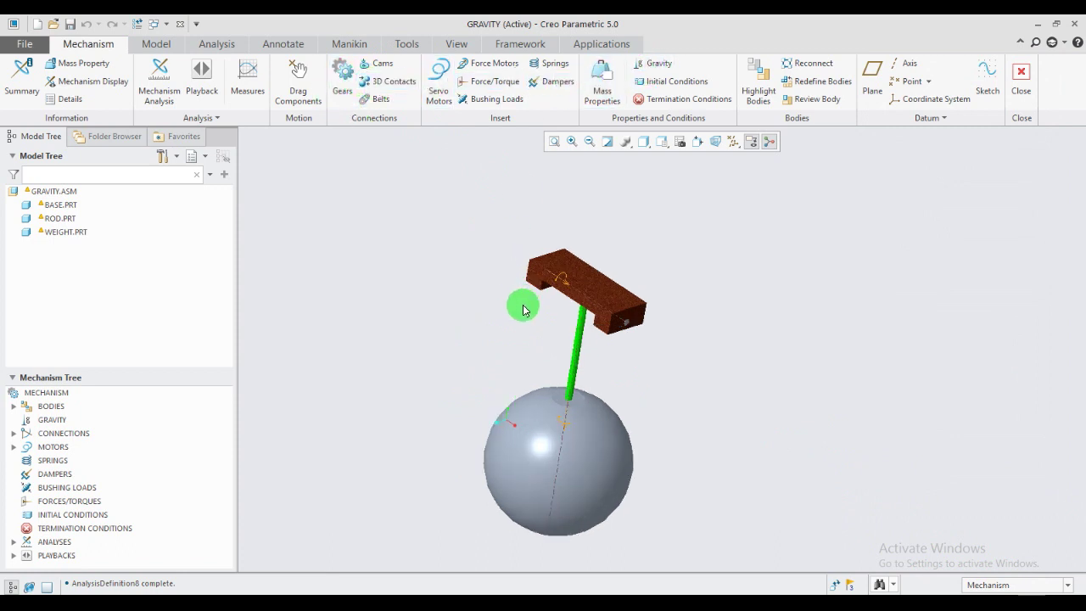
scroll(524, 309, "up", 4)
scroll(557, 366, "down", 1)
scroll(558, 365, "up", 1)
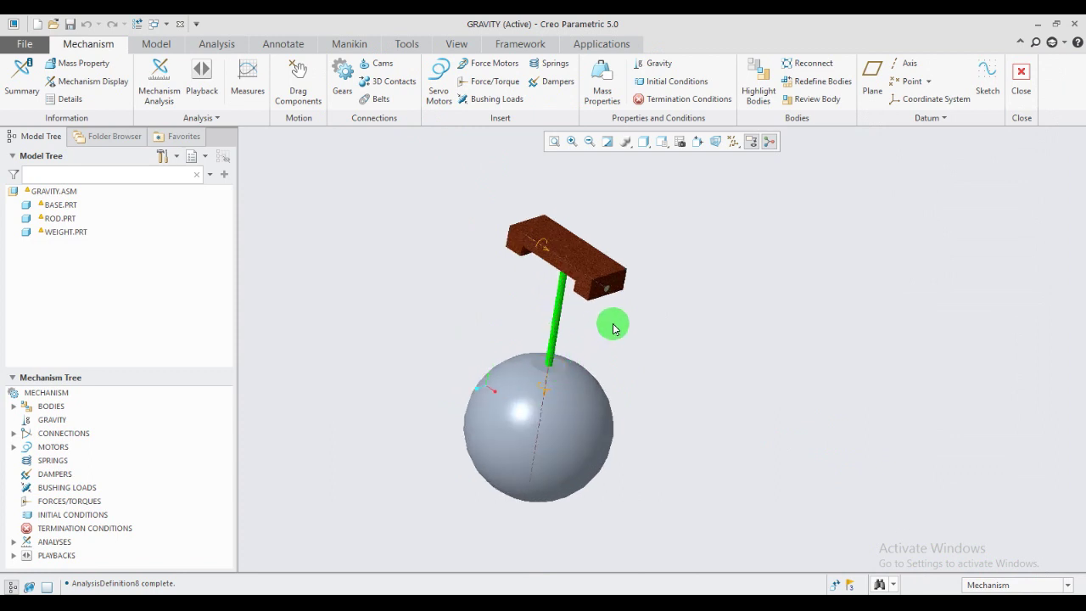